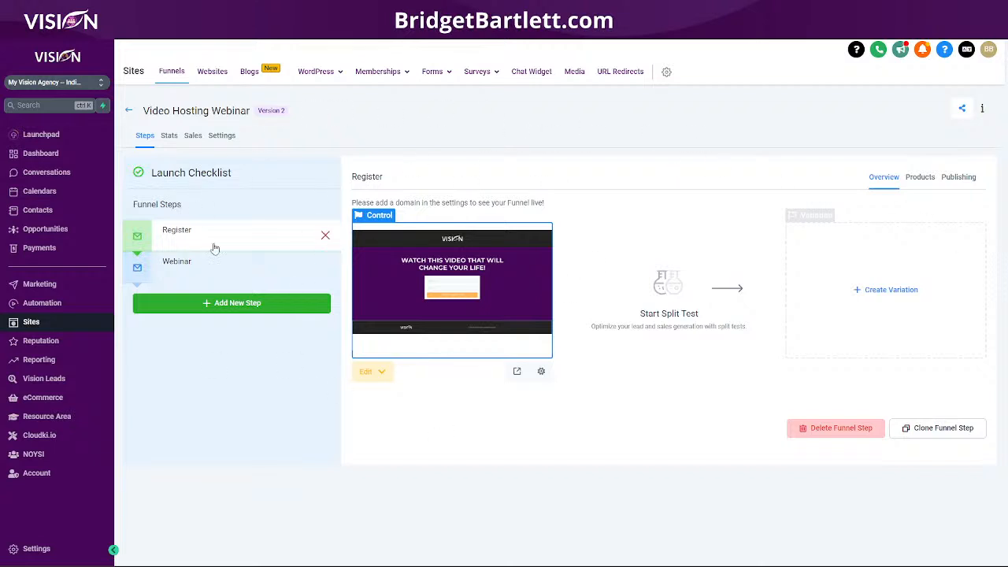
Preview the Register page and the Webinar page of the Video Hosting Webinar funnel.
{"action": "left_click", "coordinate": [517, 371]}
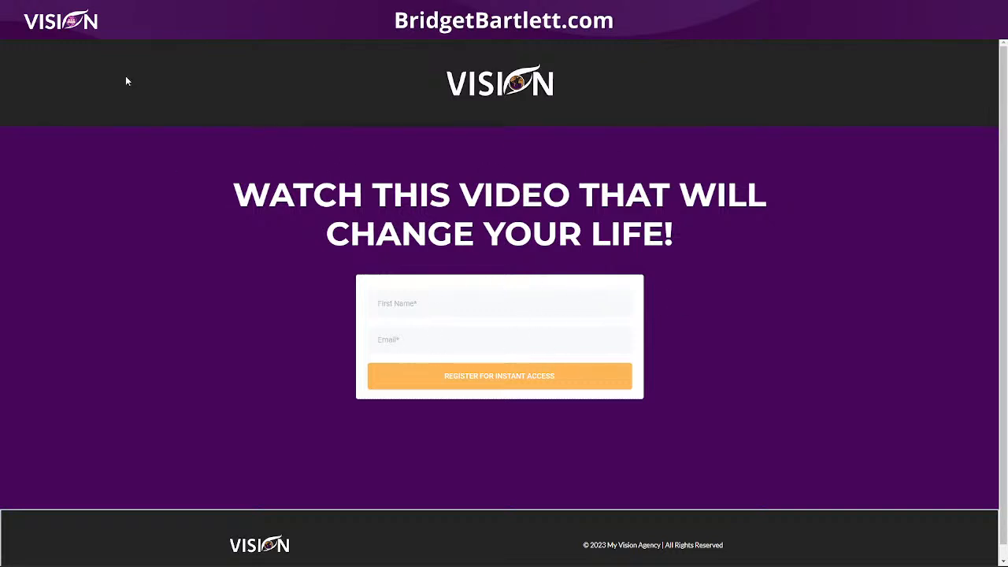
{"action": "key", "text": "ctrl+w"}
{"action": "left_click", "coordinate": [242, 278]}
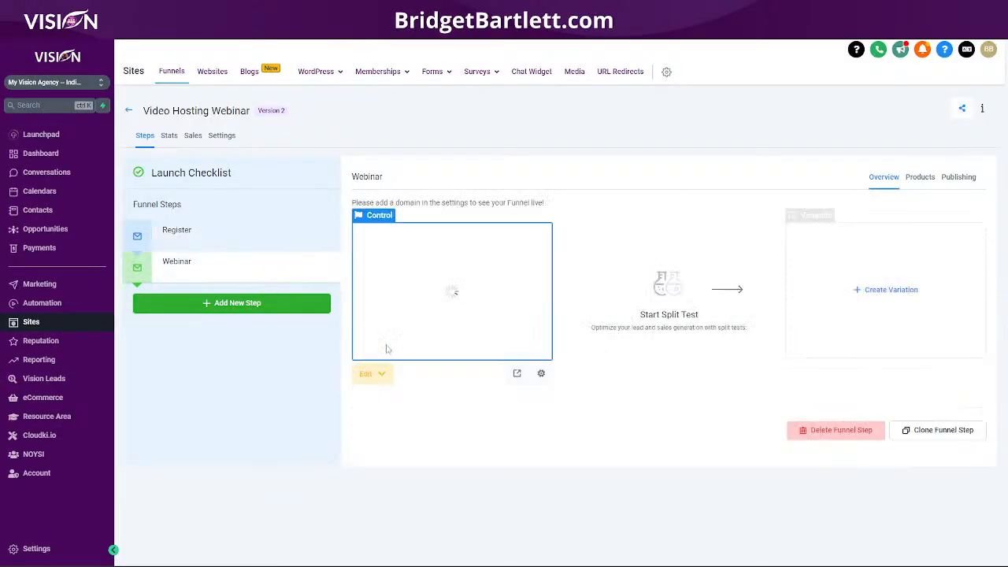
{"action": "left_click", "coordinate": [517, 371]}
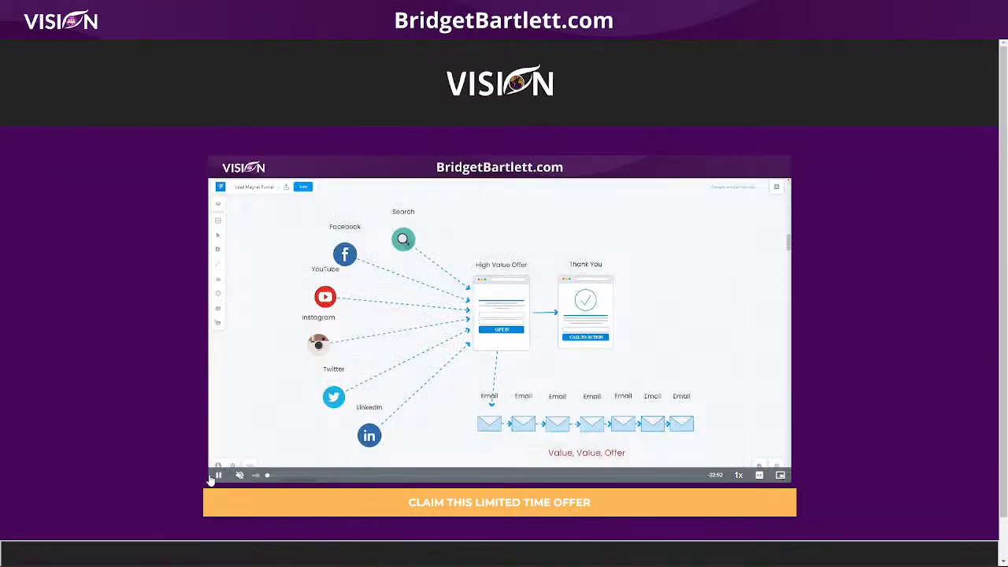
{"action": "scroll", "coordinate": [853, 440], "scroll_direction": "down", "scroll_amount": 1}
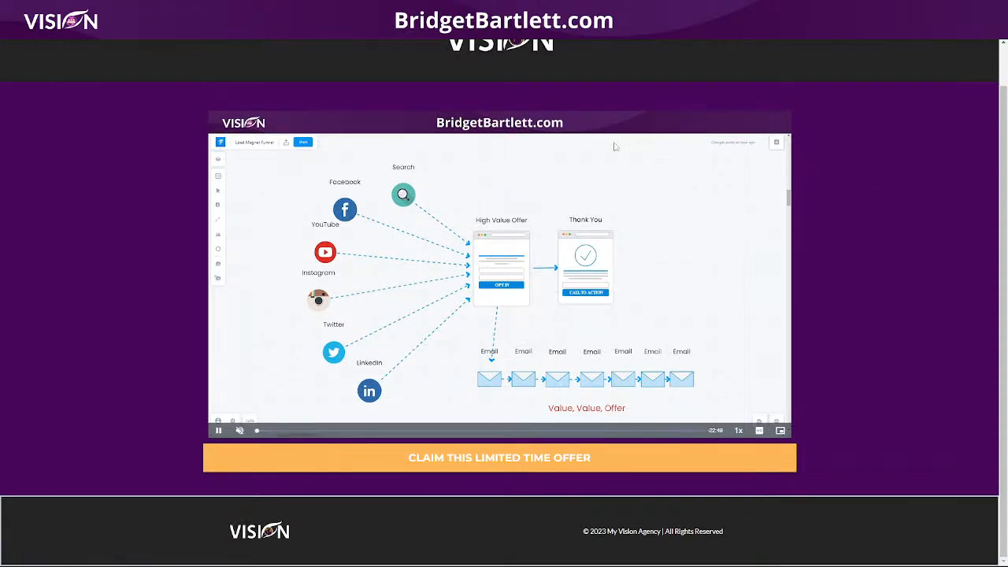
{"action": "scroll", "coordinate": [132, 131], "scroll_direction": "up", "scroll_amount": 1}
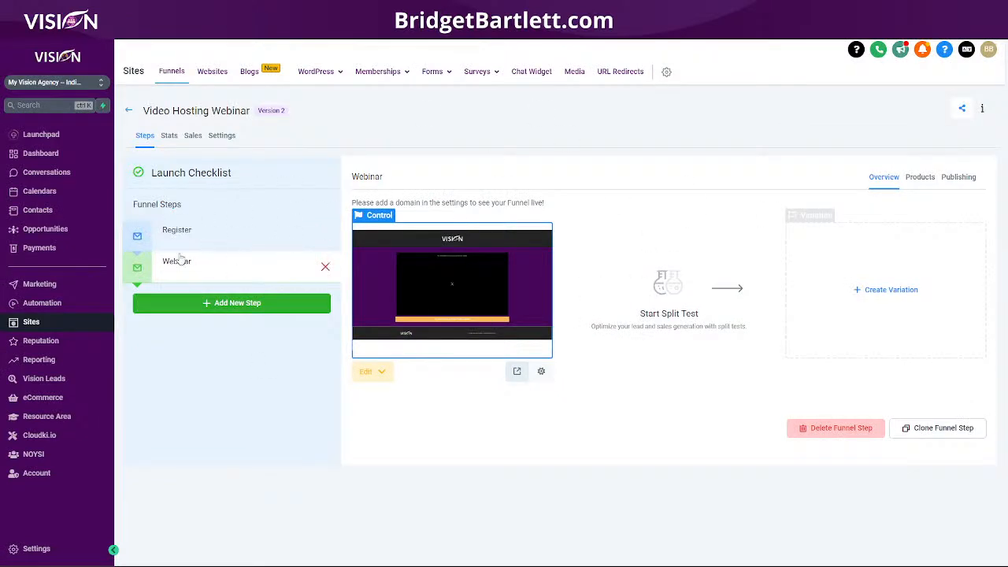
Open the Webinar step's page for editing and delete its existing video element.
{"action": "left_click", "coordinate": [376, 376]}
{"action": "left_click", "coordinate": [394, 395]}
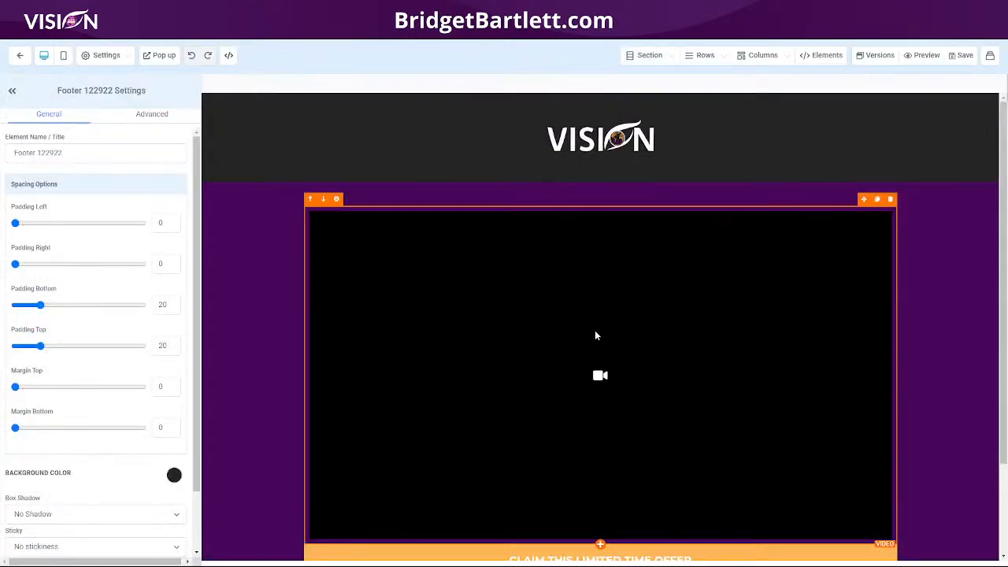
{"action": "left_click", "coordinate": [595, 336]}
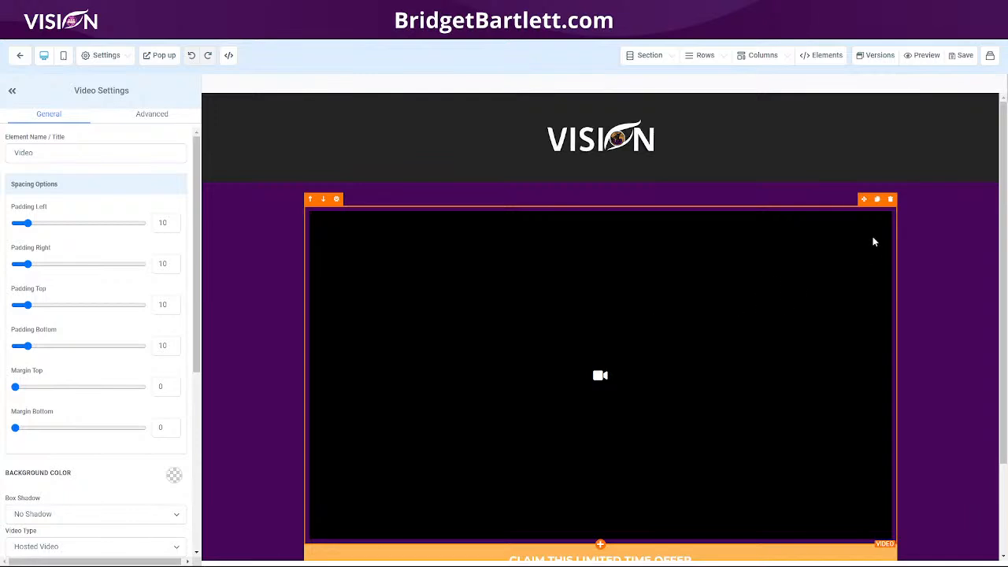
{"action": "scroll", "coordinate": [557, 387], "scroll_direction": "down", "scroll_amount": 2}
{"action": "scroll", "coordinate": [630, 297], "scroll_direction": "up", "scroll_amount": 2}
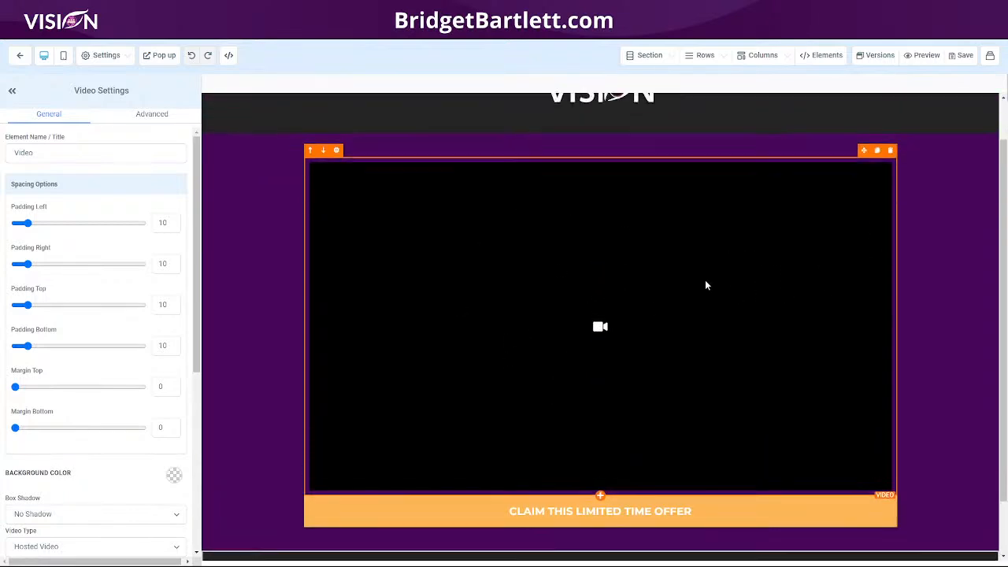
{"action": "left_click", "coordinate": [891, 189]}
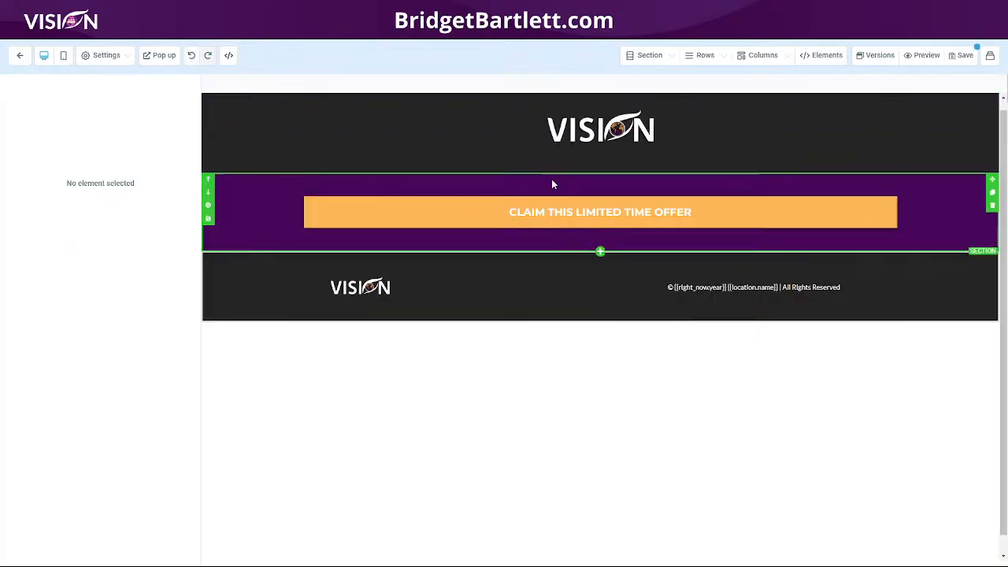
Add a new video element above the "Claim This Limited Time Offer" button and set its video type to Hosted Video.
{"action": "left_click", "coordinate": [600, 229]}
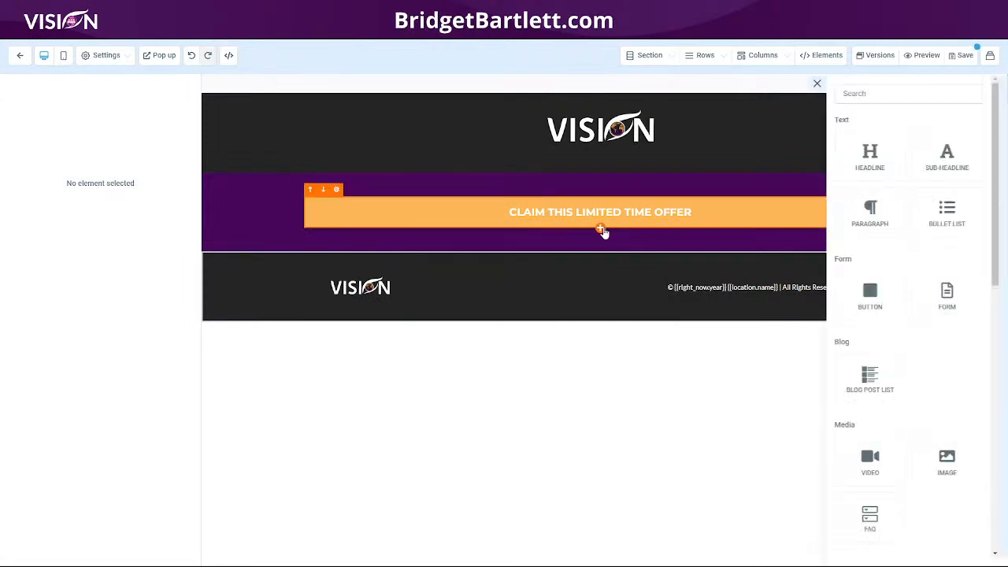
{"action": "scroll", "coordinate": [890, 367], "scroll_direction": "down", "scroll_amount": 4}
{"action": "left_click_drag", "start_coordinate": [815, 304], "coordinate": [587, 198]}
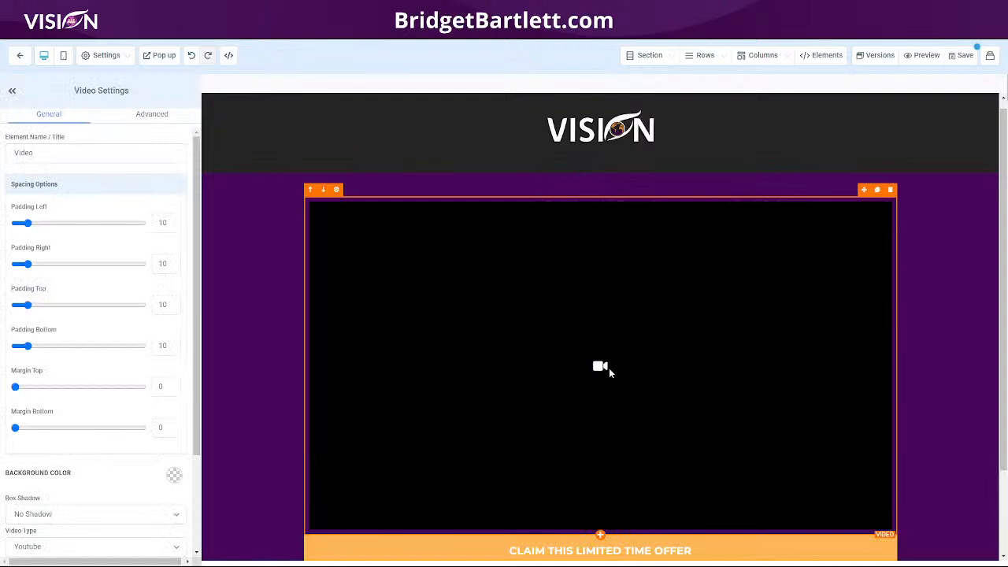
{"action": "scroll", "coordinate": [75, 307], "scroll_direction": "down", "scroll_amount": 3}
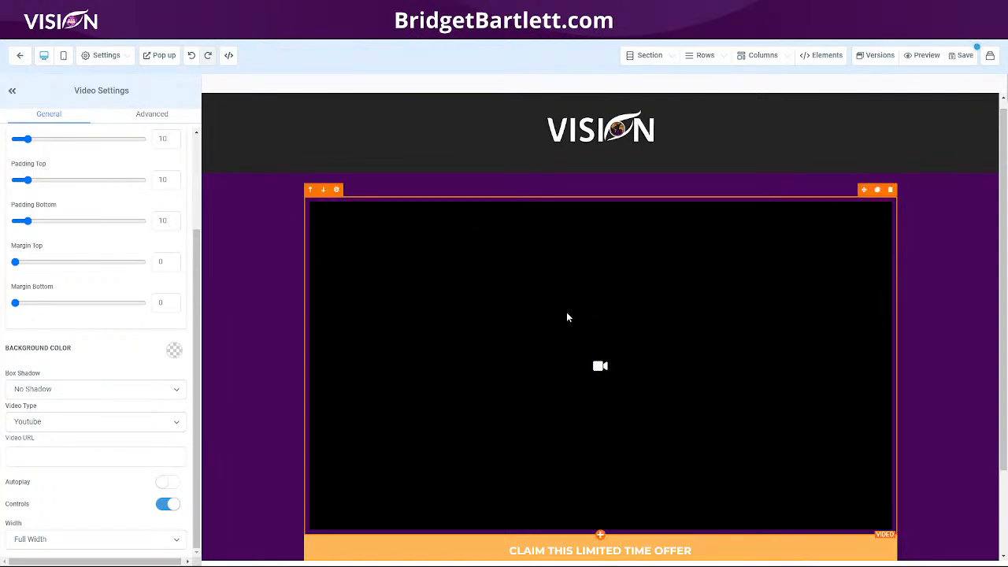
{"action": "left_click", "coordinate": [38, 426]}
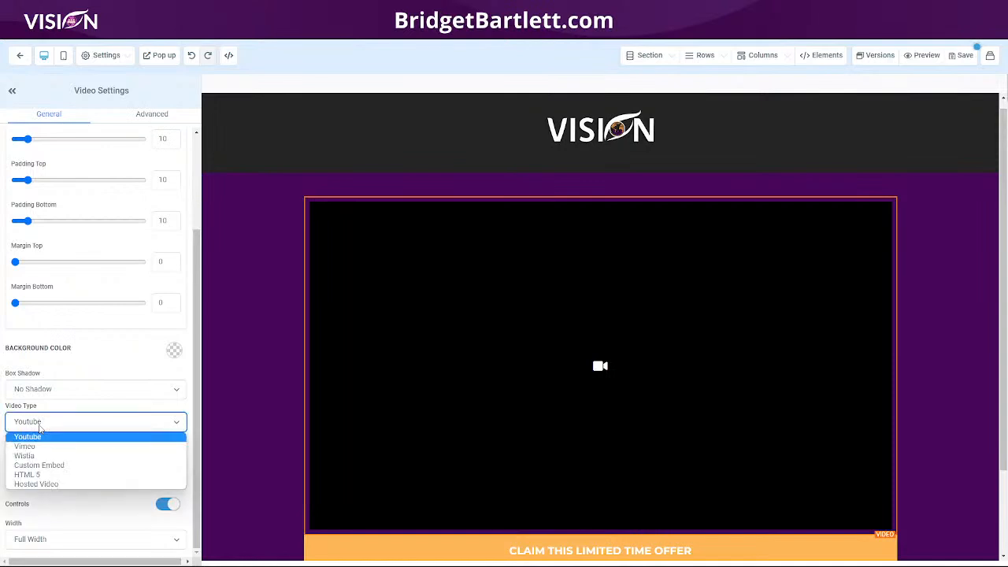
{"action": "left_click", "coordinate": [47, 482]}
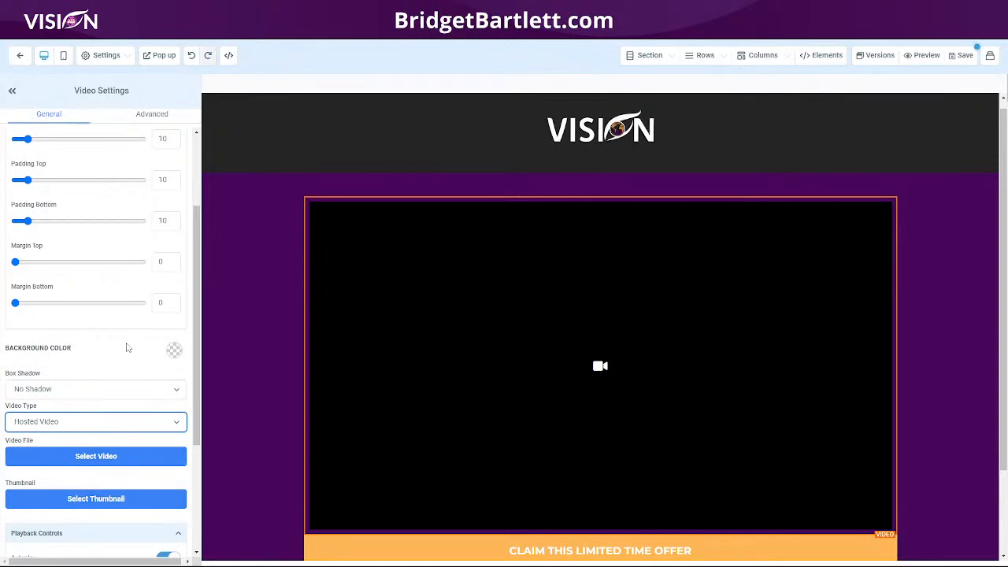
Open the media library for the video file and upload ELMATIC Website Video.mp4 to it.
{"action": "scroll", "coordinate": [126, 347], "scroll_direction": "down", "scroll_amount": 2}
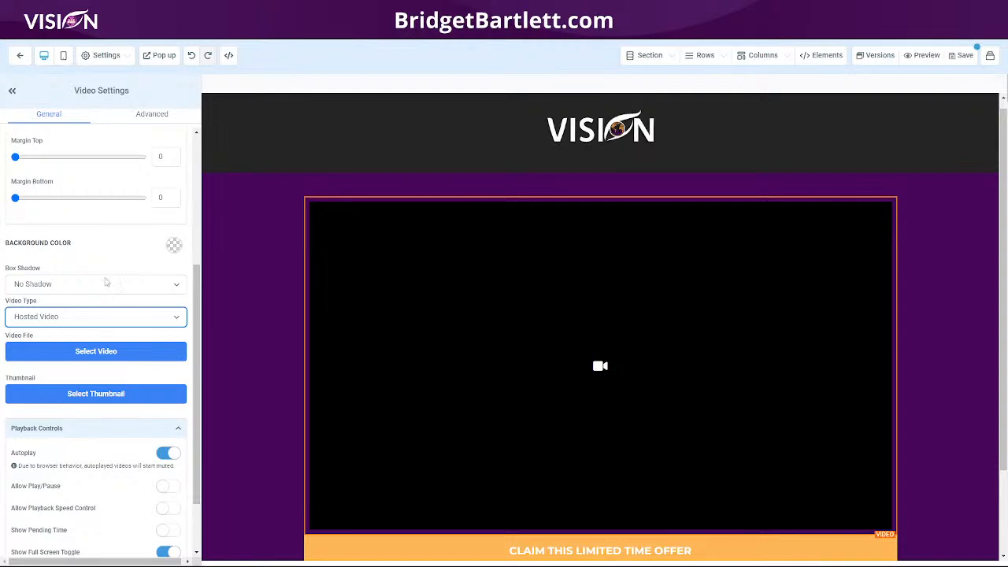
{"action": "left_click", "coordinate": [97, 352]}
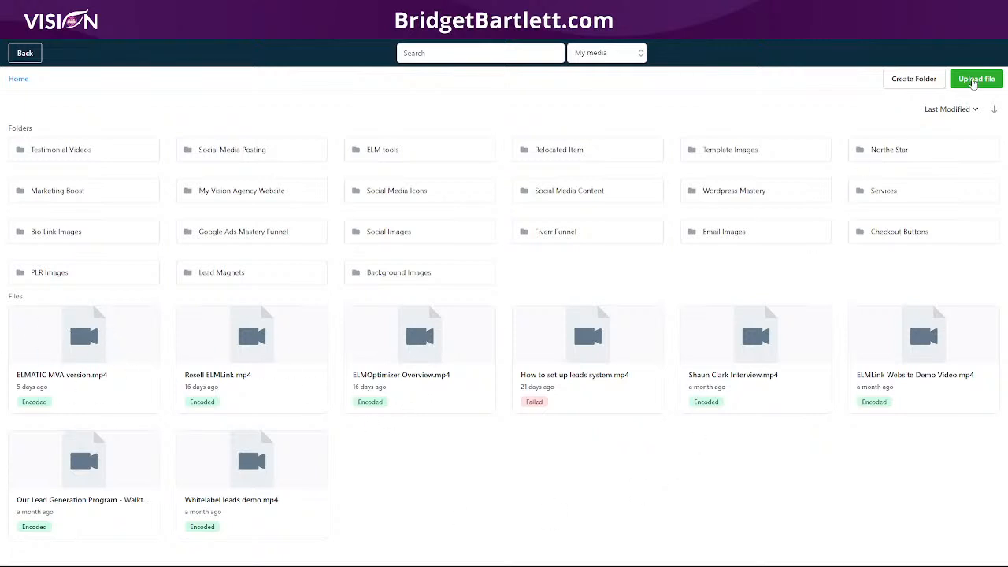
{"action": "left_click", "coordinate": [975, 82]}
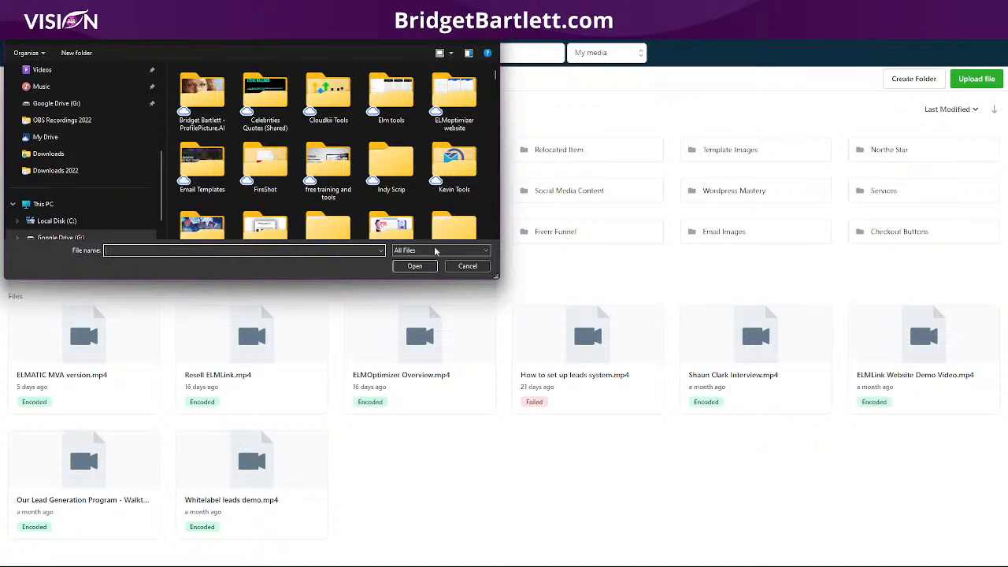
{"action": "left_click", "coordinate": [468, 265]}
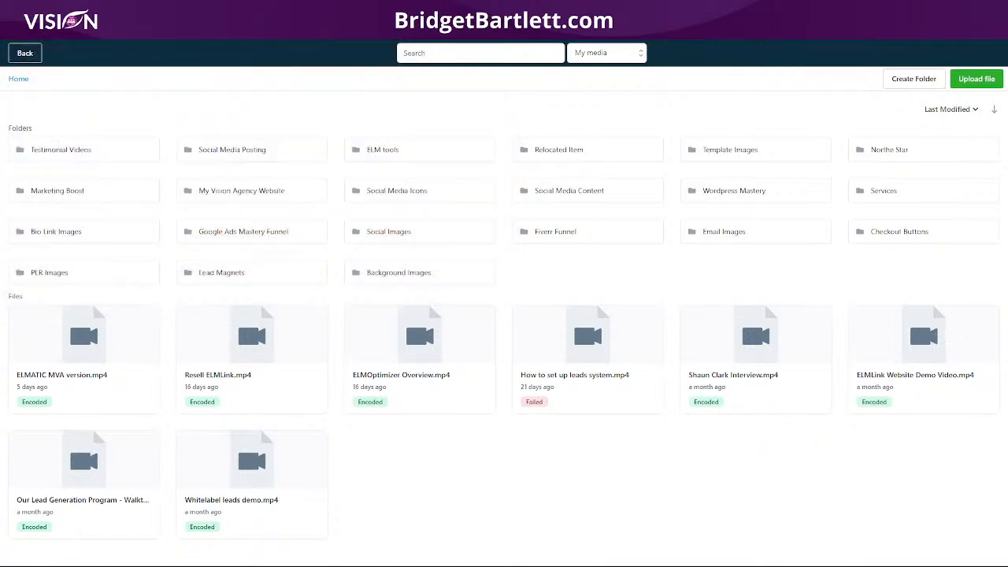
{"action": "left_click_drag", "start_coordinate": [438, 453], "coordinate": [417, 529]}
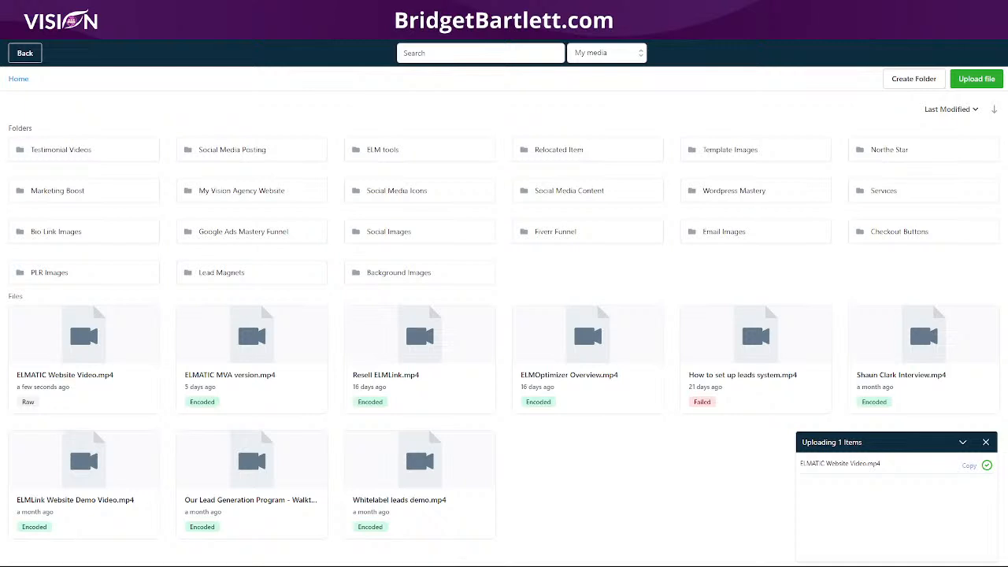
Open the HighLevel Support Portal in a new browser tab, search for "video hosting" and open the Hosted Video Player For Funnels article.
{"action": "key", "text": "ctrl+t"}
{"action": "left_click", "coordinate": [236, 28]}
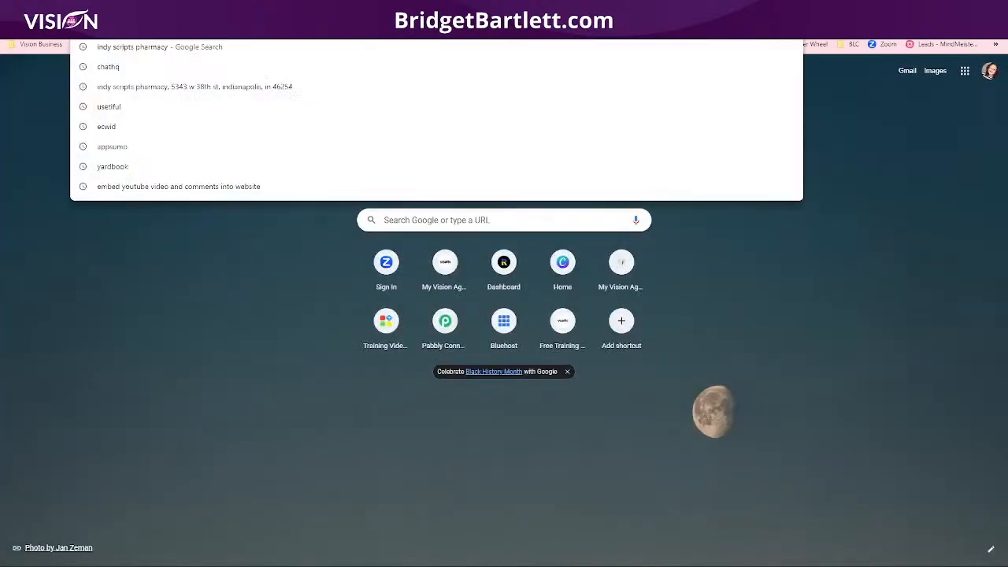
{"action": "type", "text": "help"}
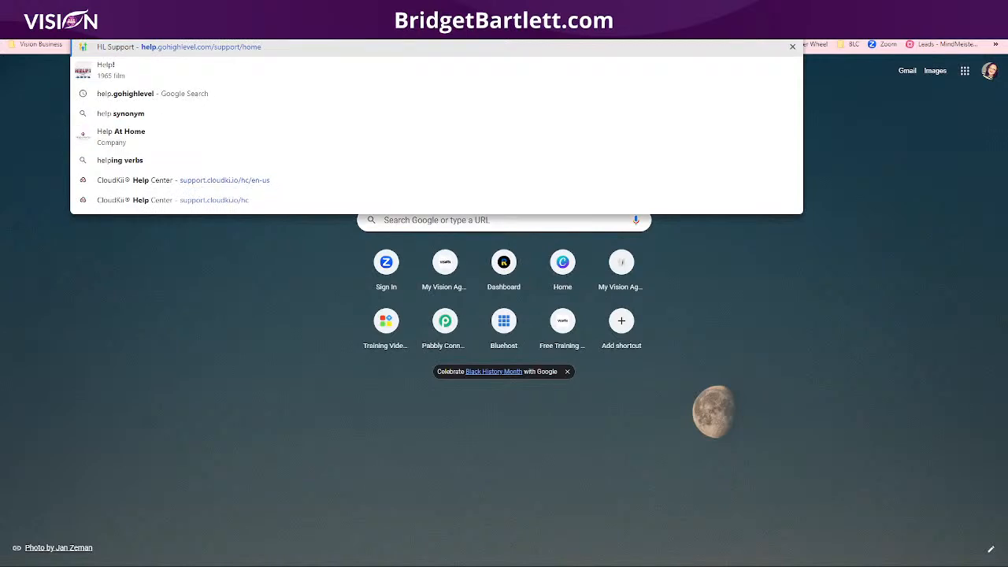
{"action": "key", "text": "Return"}
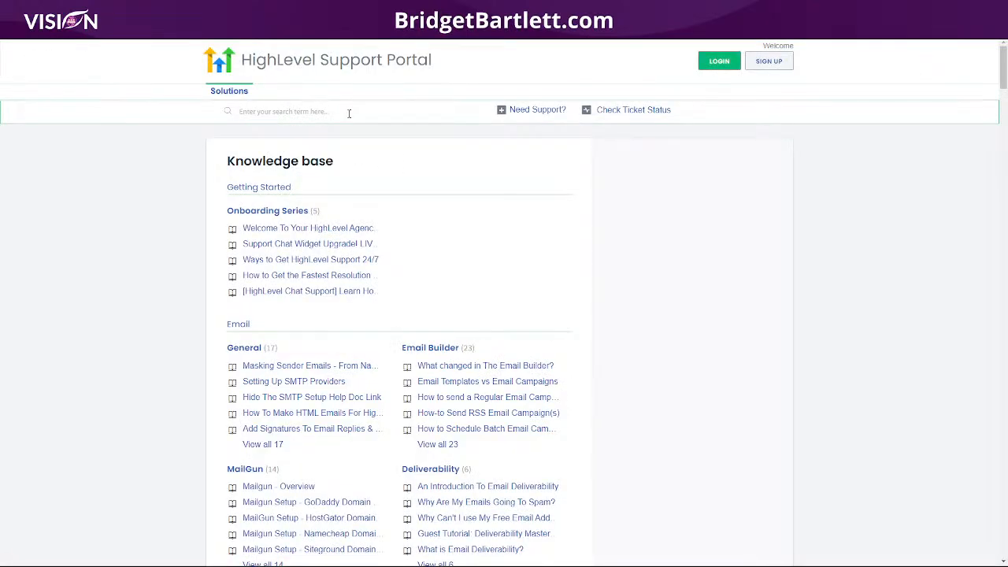
{"action": "left_click", "coordinate": [349, 113]}
{"action": "type", "text": "video hosting"}
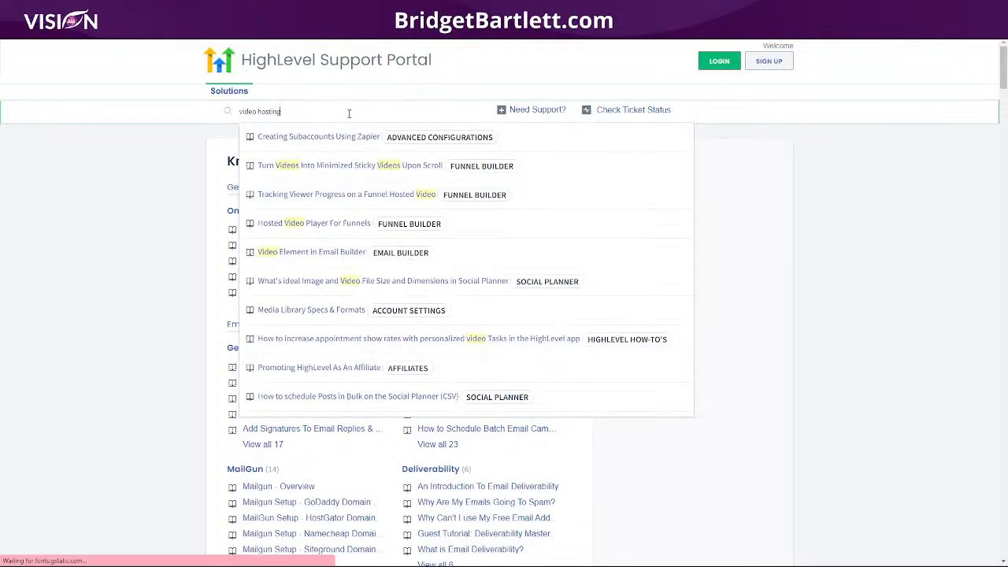
{"action": "key", "text": "Return"}
{"action": "left_click", "coordinate": [275, 229]}
Examine the article's hosted video features, the supported file size and the instructions for selecting, uploading and encoding videos.
{"action": "scroll", "coordinate": [130, 310], "scroll_direction": "down", "scroll_amount": 2}
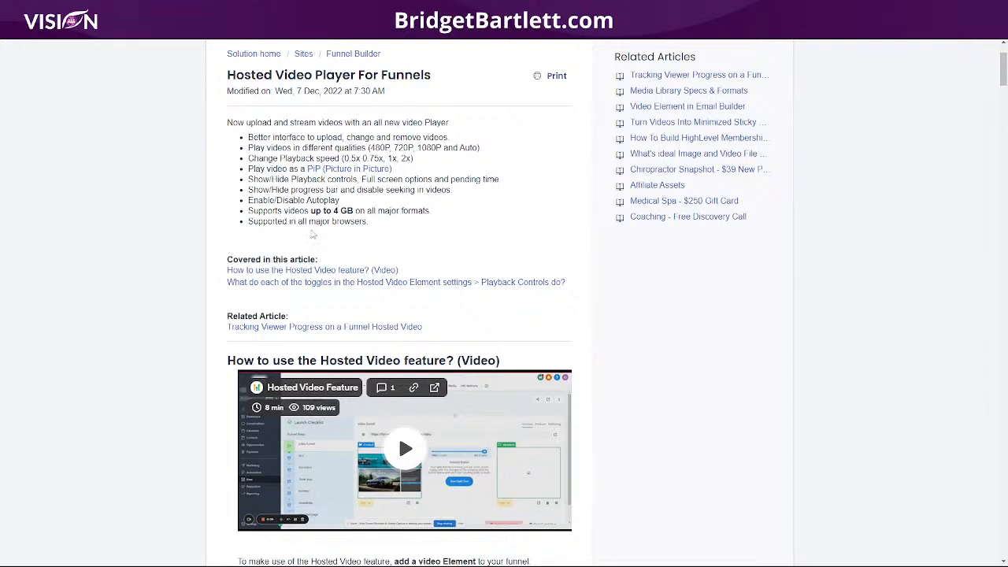
{"action": "left_click_drag", "start_coordinate": [249, 169], "coordinate": [421, 172]}
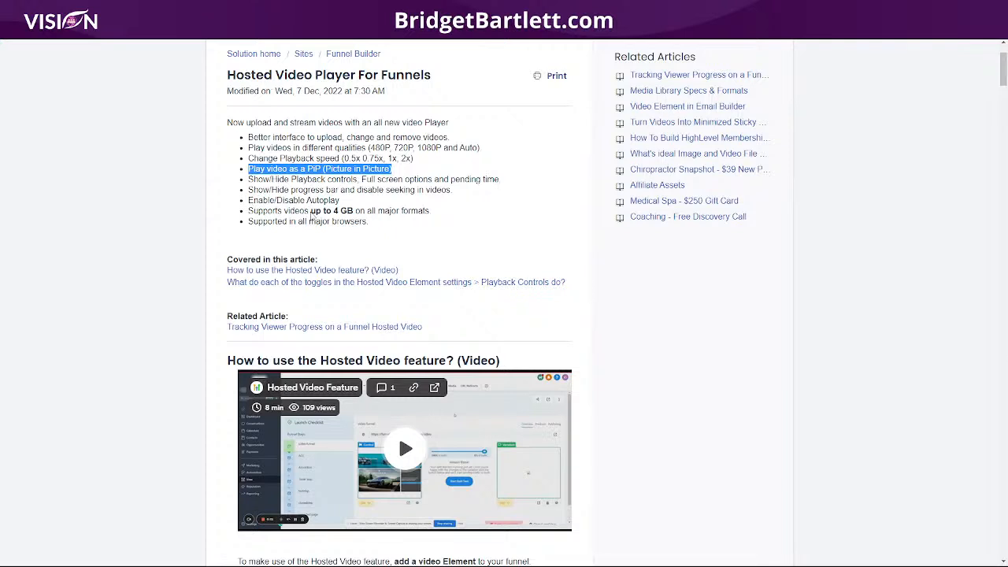
{"action": "left_click_drag", "start_coordinate": [311, 211], "coordinate": [354, 210]}
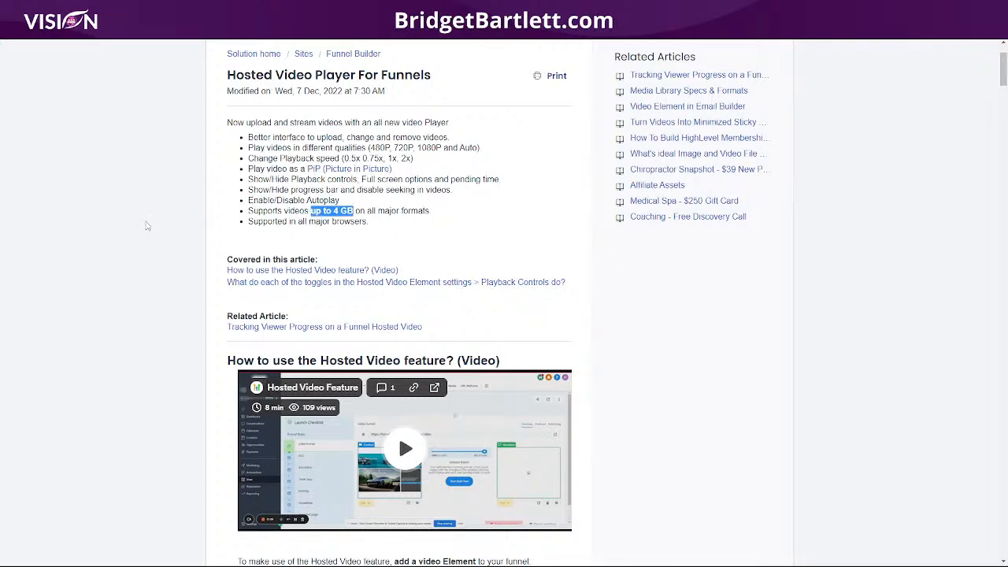
{"action": "scroll", "coordinate": [684, 308], "scroll_direction": "down", "scroll_amount": 3}
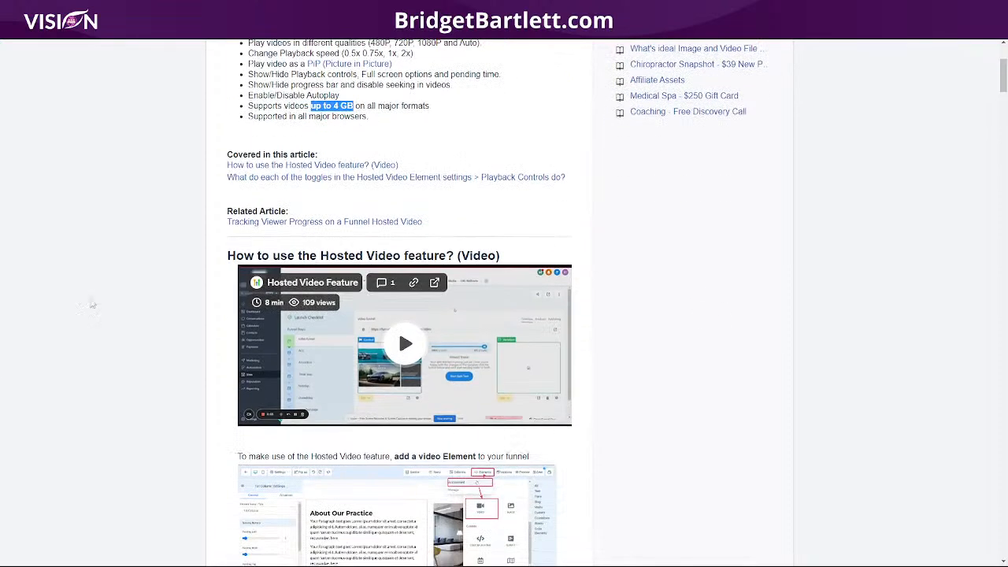
{"action": "scroll", "coordinate": [167, 414], "scroll_direction": "down", "scroll_amount": 1}
{"action": "scroll", "coordinate": [166, 413], "scroll_direction": "down", "scroll_amount": 3}
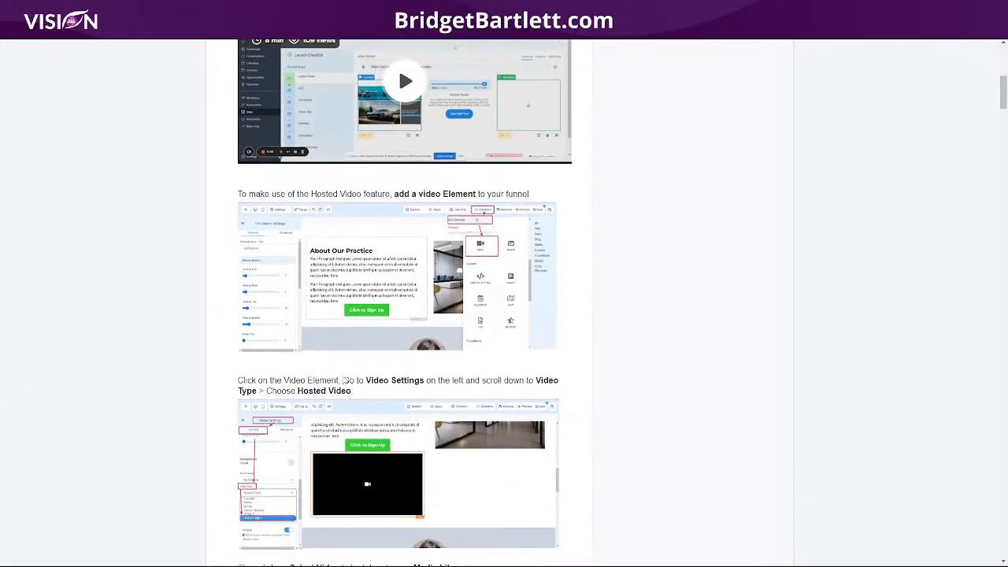
{"action": "scroll", "coordinate": [281, 367], "scroll_direction": "down", "scroll_amount": 3}
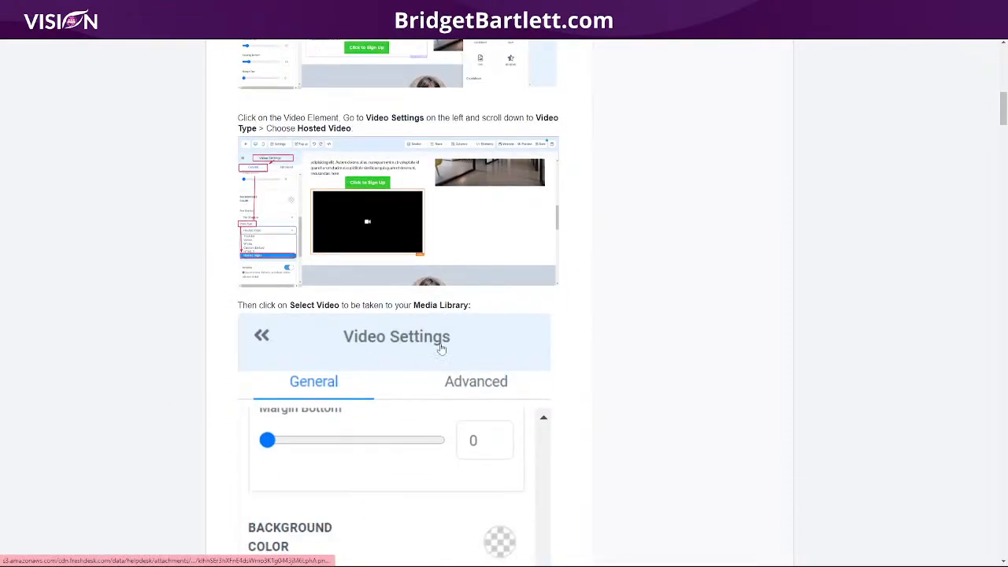
{"action": "scroll", "coordinate": [445, 348], "scroll_direction": "down", "scroll_amount": 4}
{"action": "scroll", "coordinate": [392, 273], "scroll_direction": "down", "scroll_amount": 4}
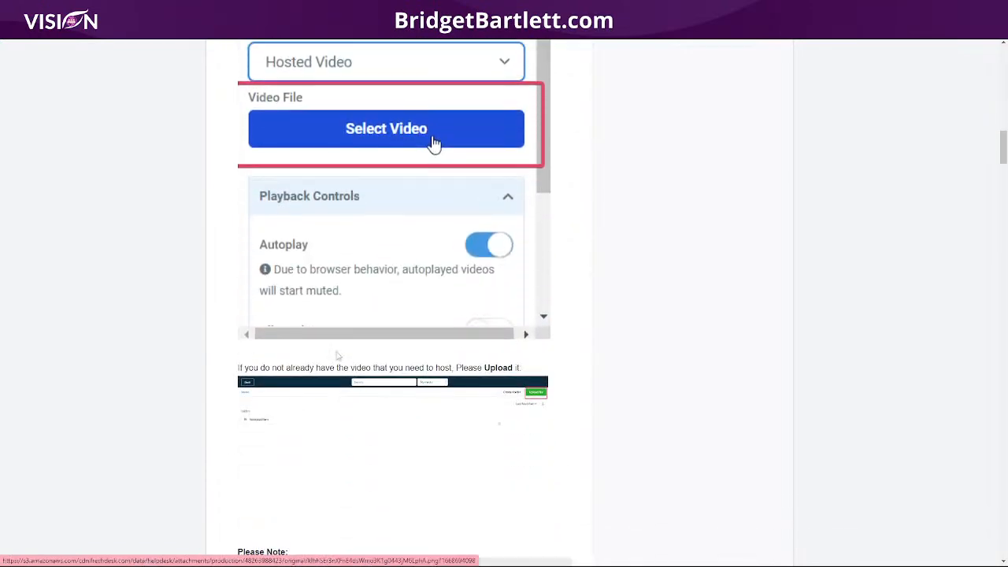
{"action": "scroll", "coordinate": [422, 270], "scroll_direction": "down", "scroll_amount": 6}
{"action": "scroll", "coordinate": [488, 319], "scroll_direction": "down", "scroll_amount": 3}
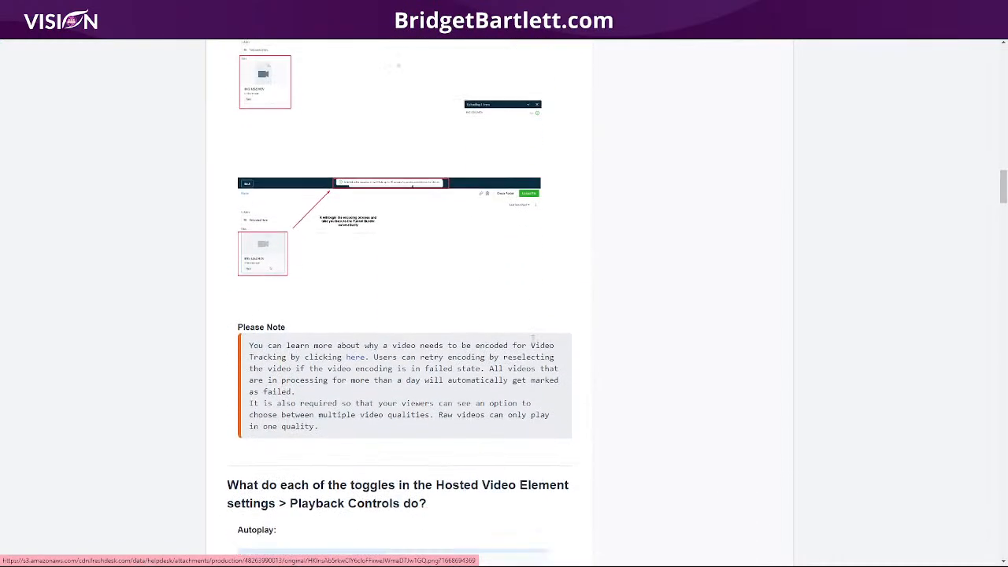
{"action": "scroll", "coordinate": [682, 341], "scroll_direction": "up", "scroll_amount": 1}
{"action": "scroll", "coordinate": [683, 338], "scroll_direction": "up", "scroll_amount": 12}
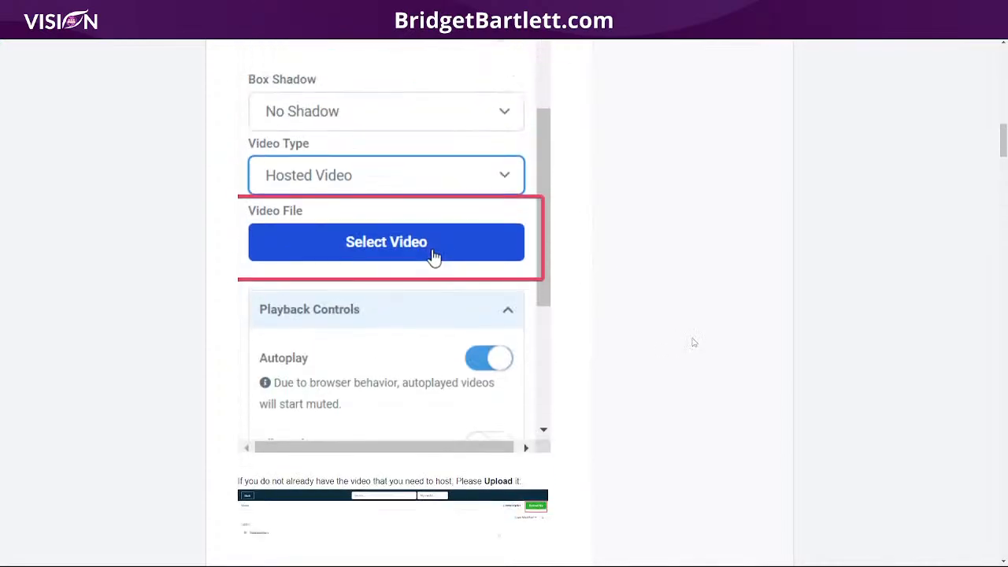
{"action": "scroll", "coordinate": [687, 347], "scroll_direction": "up", "scroll_amount": 6}
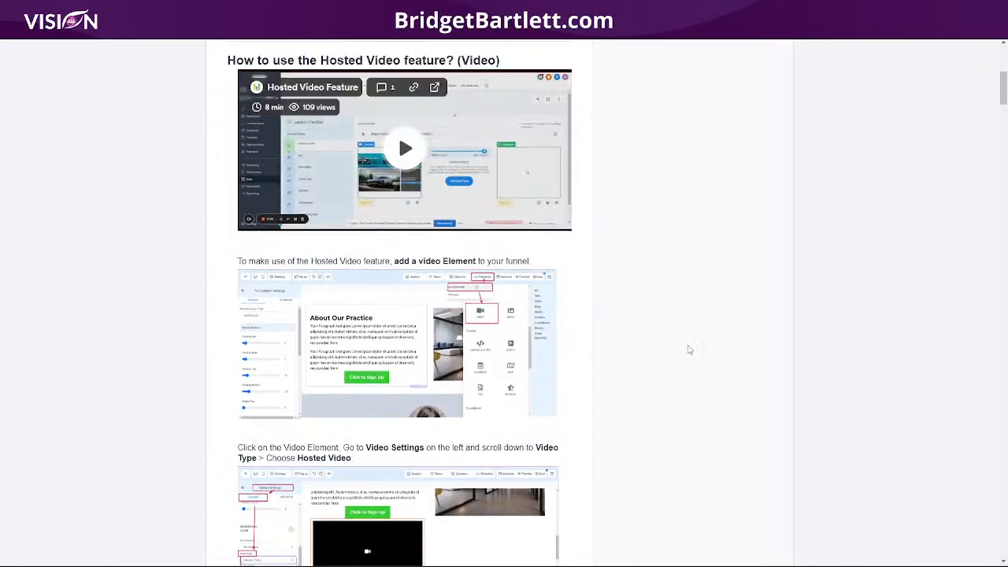
{"action": "scroll", "coordinate": [685, 354], "scroll_direction": "up", "scroll_amount": 2}
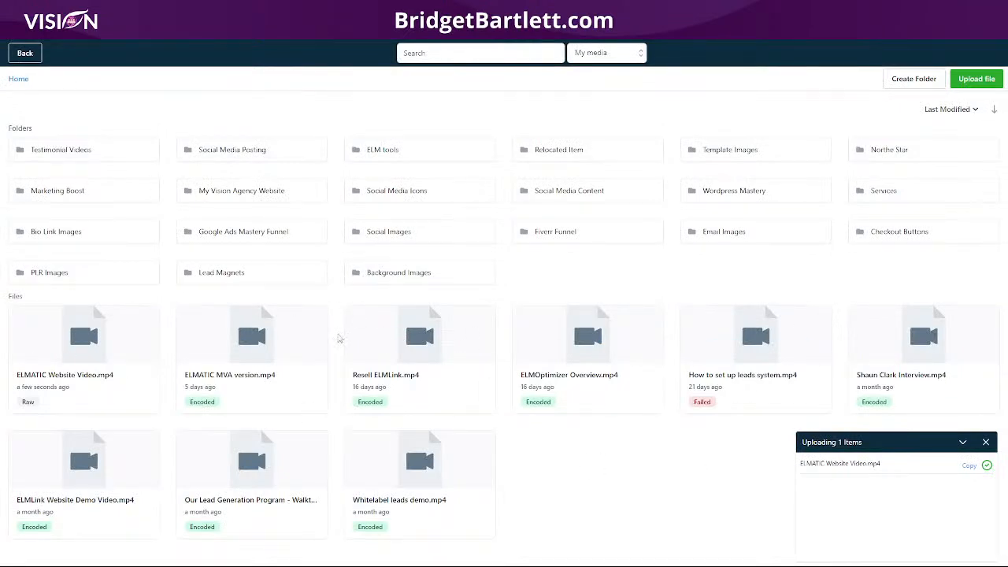
Return to the media library and choose ELMATIC MVA version.mp4 as the video element's file.
{"action": "left_click", "coordinate": [214, 341]}
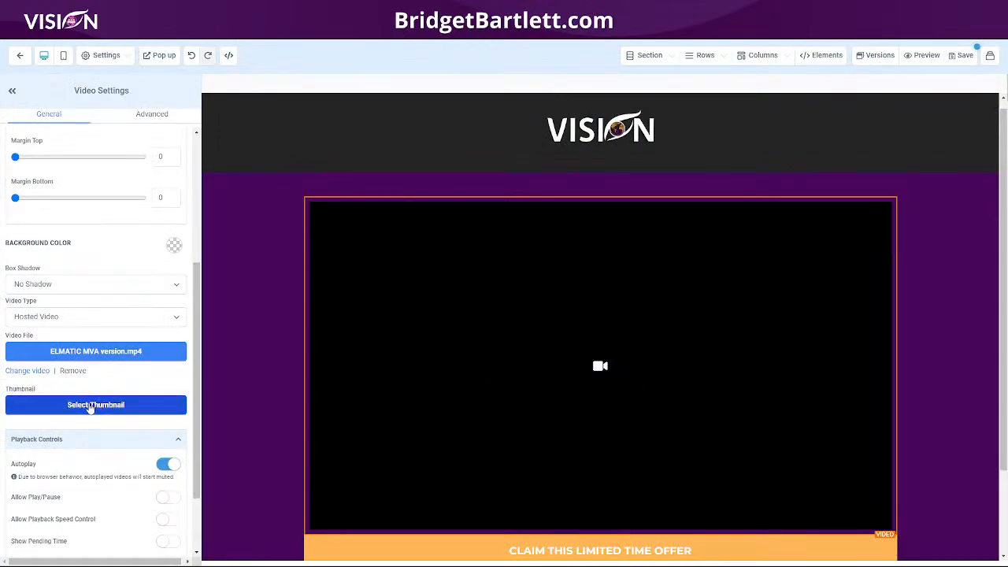
Choose the "how to embed youtube video and live chat" image from the media library as the video's thumbnail.
{"action": "left_click", "coordinate": [112, 413]}
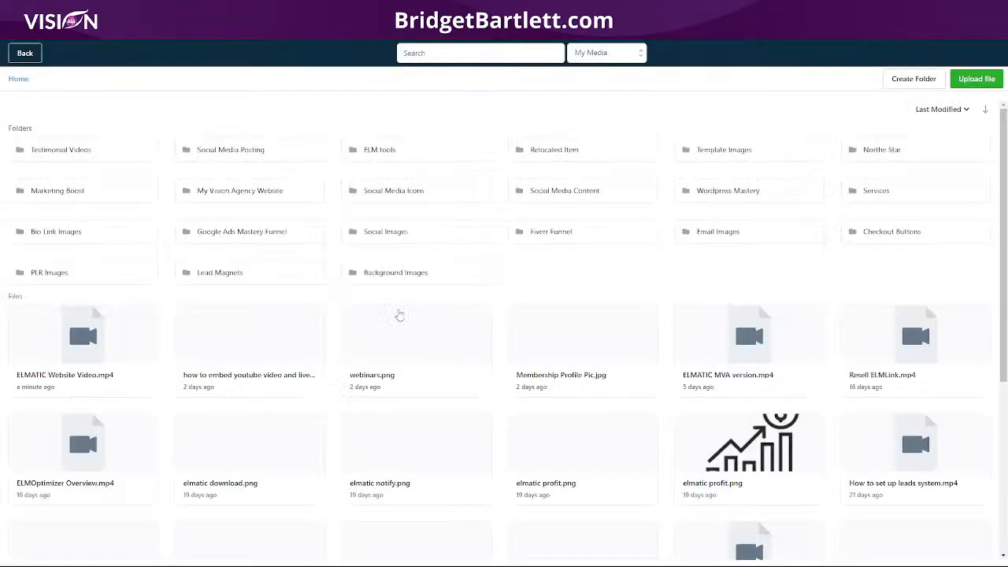
{"action": "scroll", "coordinate": [565, 368], "scroll_direction": "down", "scroll_amount": 2}
{"action": "left_click", "coordinate": [244, 180]}
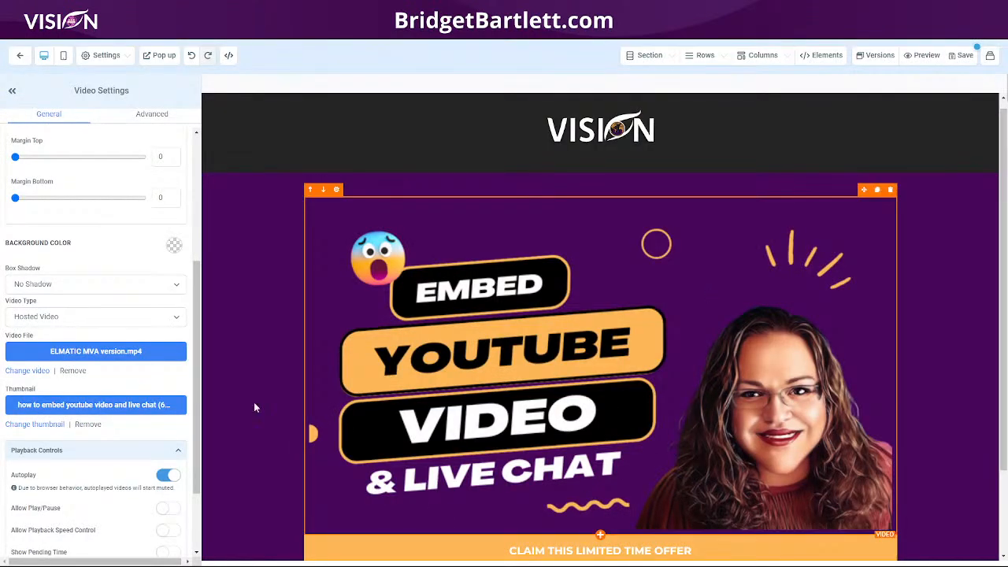
Remove the video's thumbnail and save the page, dismissing the SEO metadata form.
{"action": "left_click", "coordinate": [85, 424]}
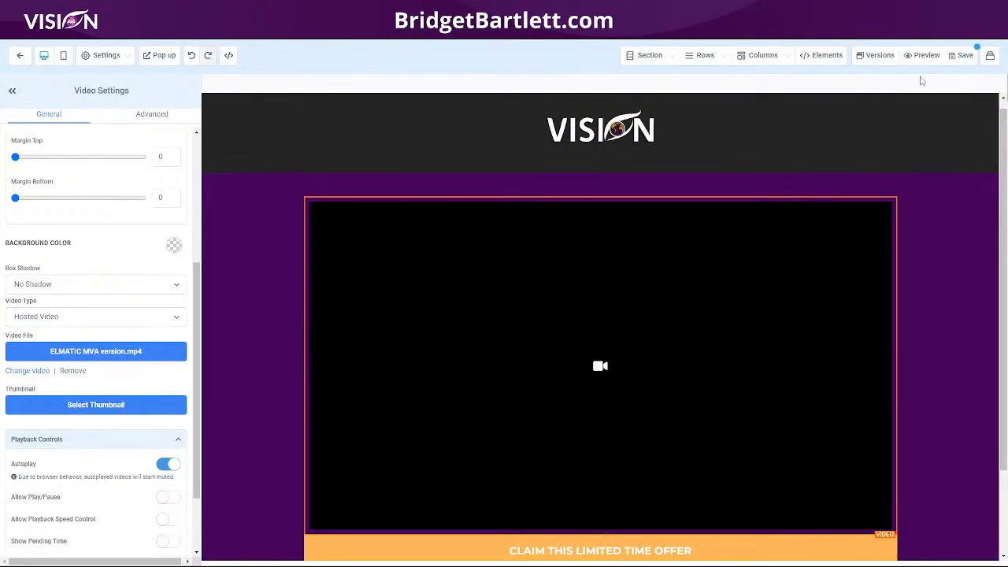
{"action": "left_click", "coordinate": [965, 57]}
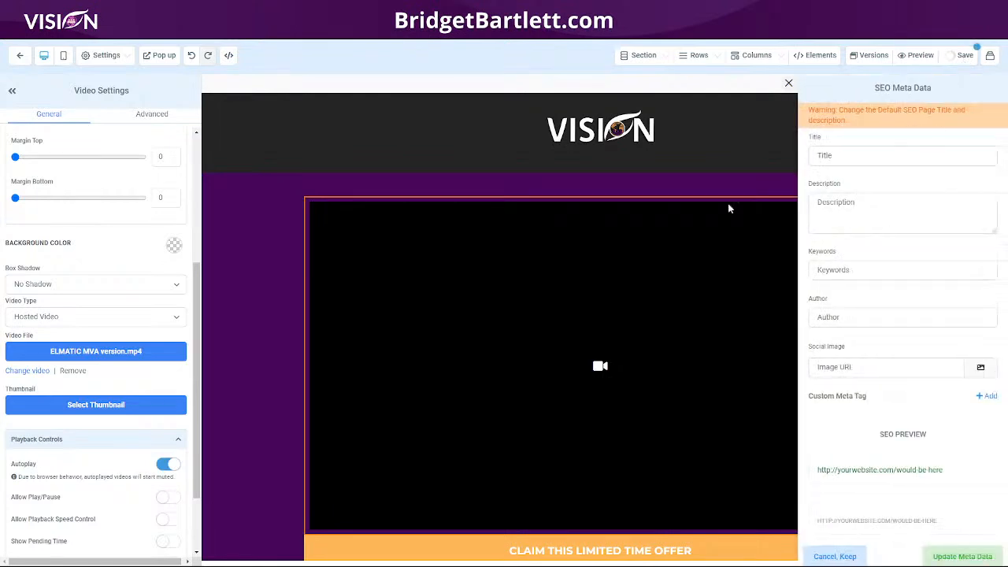
{"action": "left_click", "coordinate": [790, 82]}
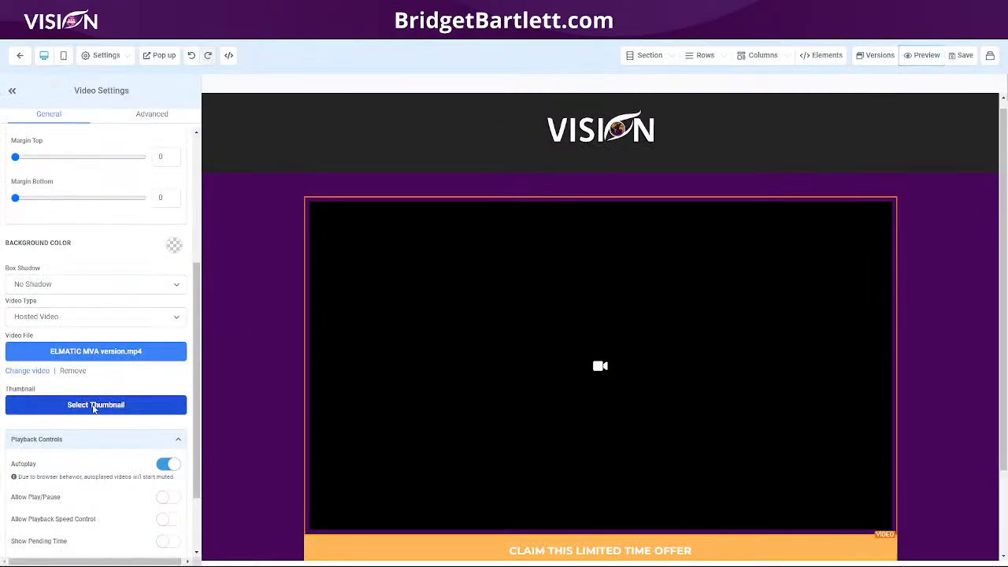
Set the "how to embed youtube video and live chat" image as the video's thumbnail again and save the page.
{"action": "left_click", "coordinate": [92, 405]}
{"action": "left_click", "coordinate": [274, 337]}
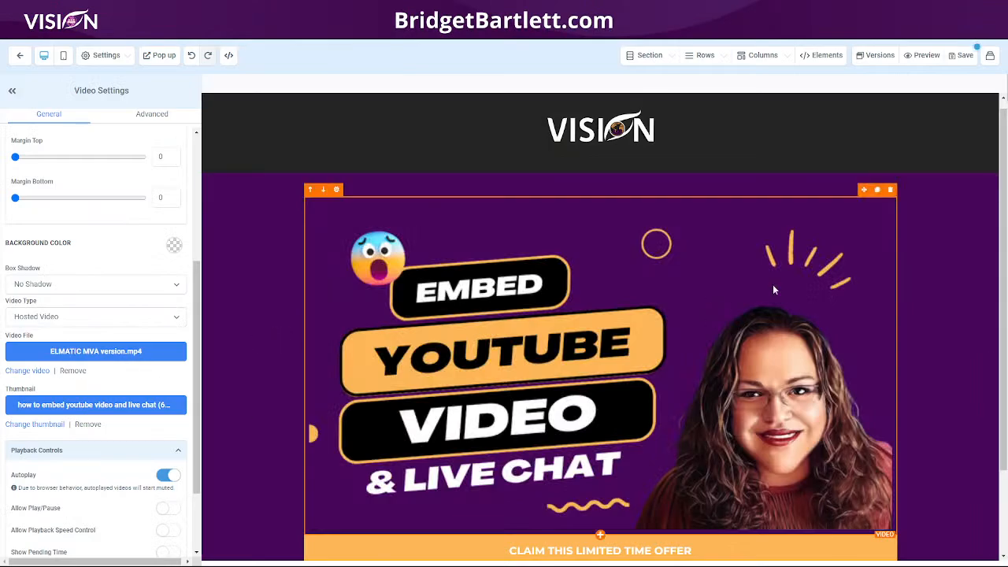
{"action": "left_click", "coordinate": [960, 55]}
Check the offer button's settings, return to the video's playback controls, and switch Autoplay off and back on to enable Allow Play/Pause.
{"action": "scroll", "coordinate": [347, 454], "scroll_direction": "down", "scroll_amount": 1}
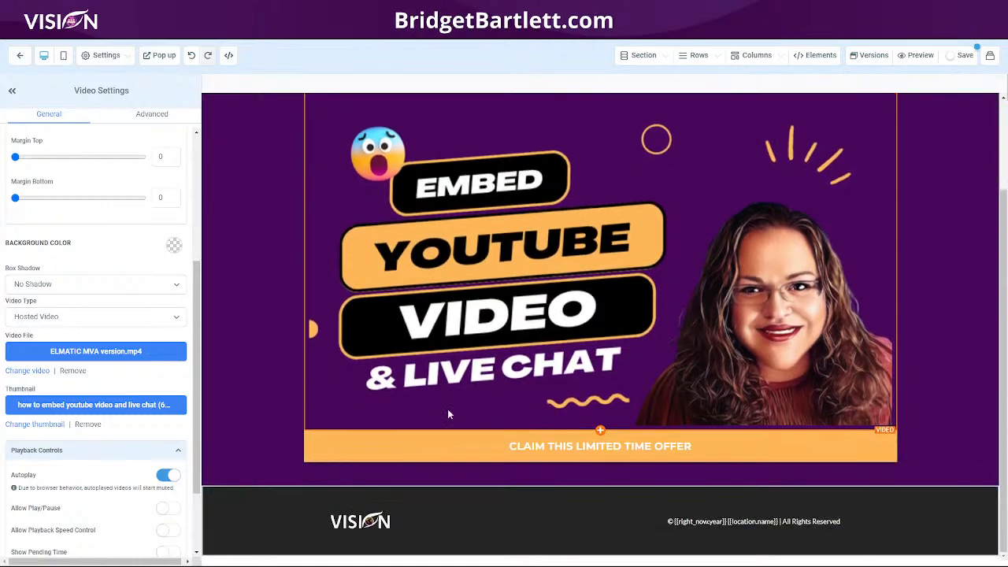
{"action": "left_click", "coordinate": [378, 454]}
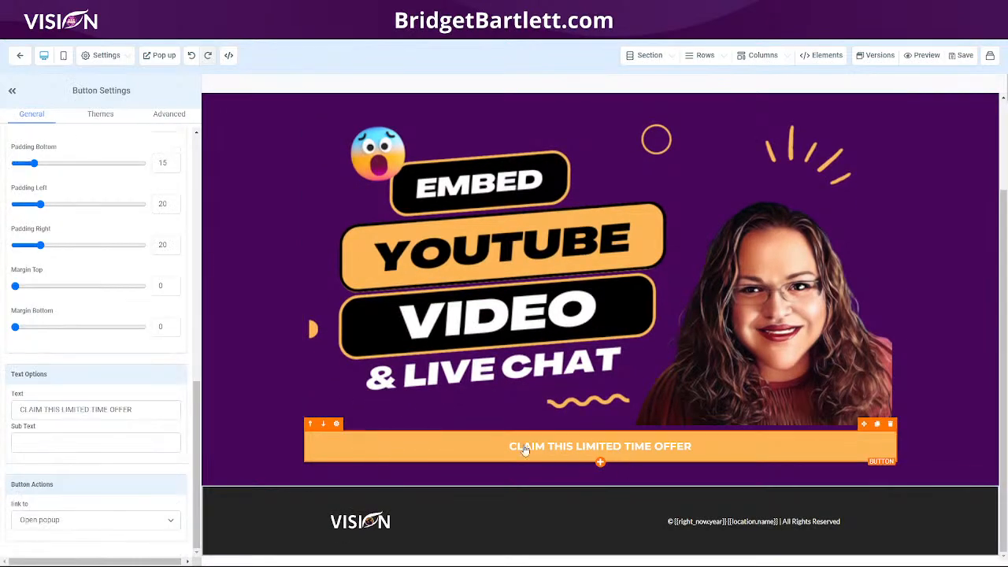
{"action": "left_click", "coordinate": [422, 332]}
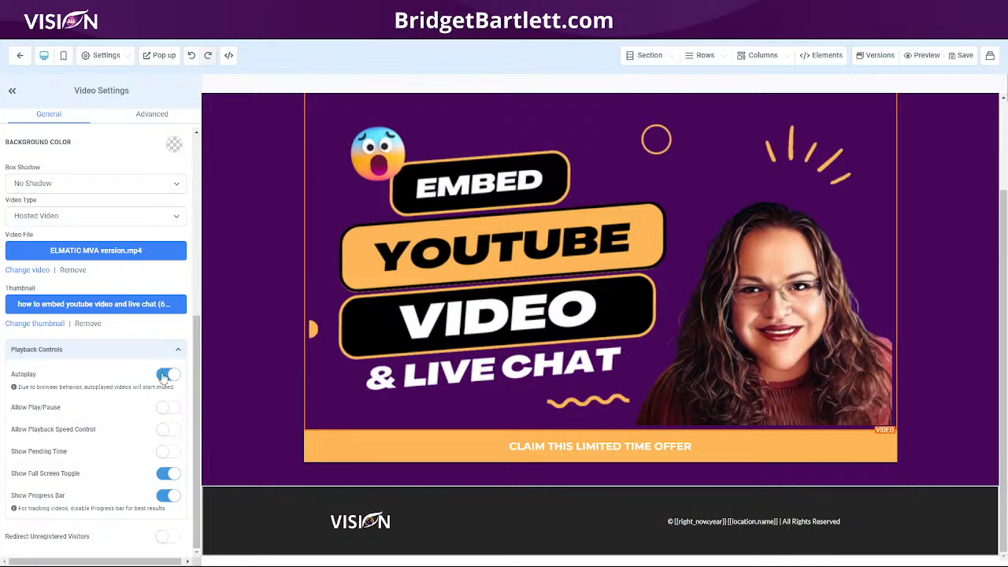
{"action": "left_click_drag", "start_coordinate": [28, 387], "coordinate": [85, 387]}
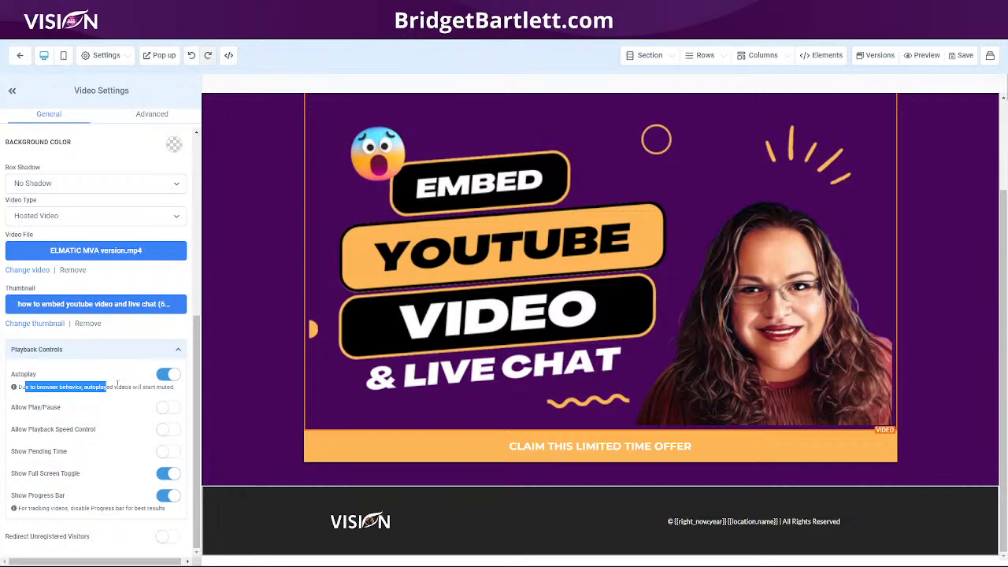
{"action": "left_click", "coordinate": [166, 376]}
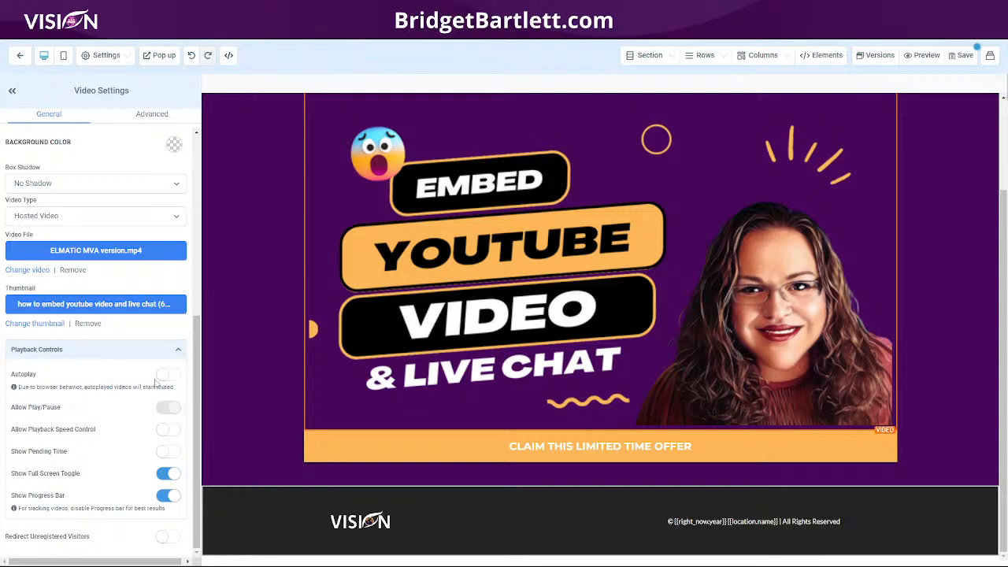
{"action": "left_click", "coordinate": [171, 377]}
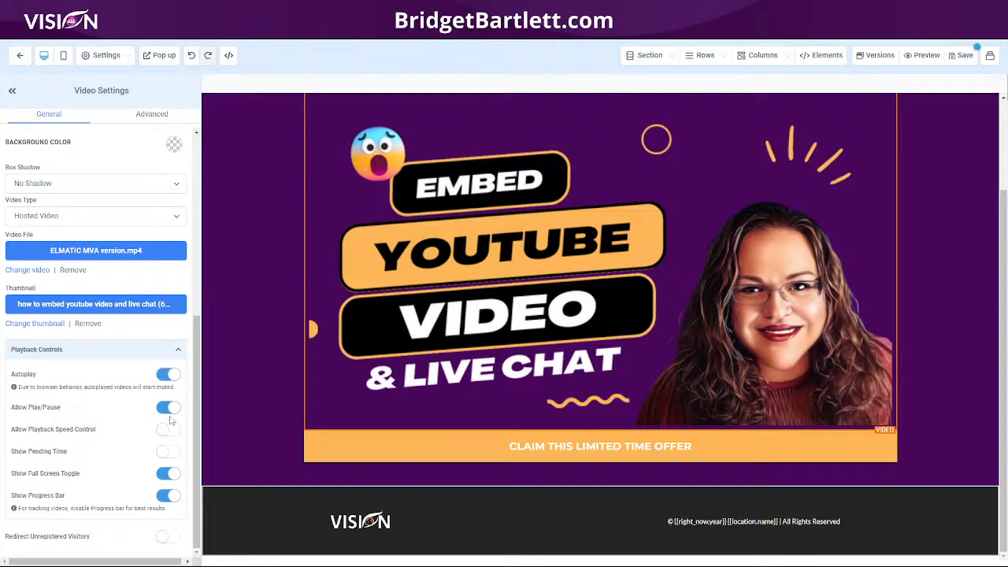
{"action": "left_click", "coordinate": [167, 376]}
{"action": "left_click", "coordinate": [165, 376]}
Try Allow Playback Speed Control on the video, switch it back off, and save the page.
{"action": "left_click", "coordinate": [168, 430]}
{"action": "left_click", "coordinate": [169, 431]}
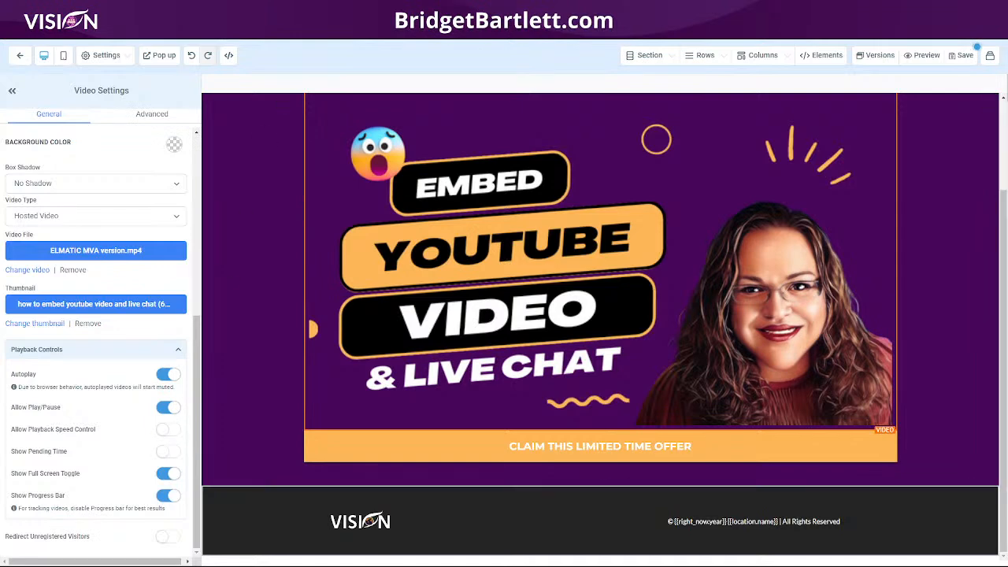
{"action": "left_click", "coordinate": [962, 59]}
Turn off Show Progress Bar and Show Full Screen Toggle for the video, and try Show Pending Time before switching it back off.
{"action": "left_click", "coordinate": [166, 452]}
{"action": "left_click", "coordinate": [166, 496]}
{"action": "left_click", "coordinate": [167, 473]}
{"action": "left_click", "coordinate": [167, 451]}
Save the page and test switching the video into and out of picture-in-picture in the page preview.
{"action": "left_click", "coordinate": [965, 57]}
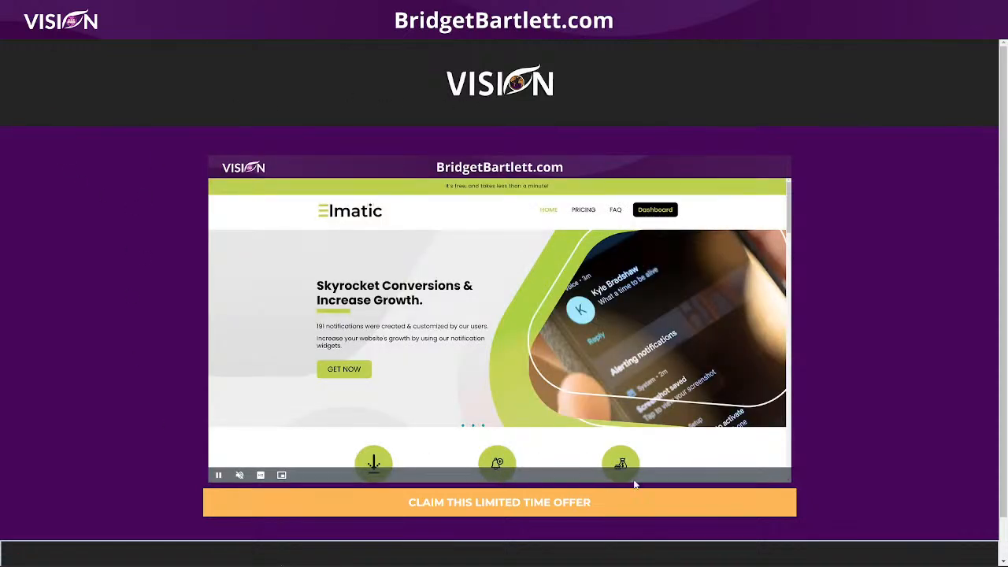
{"action": "left_click", "coordinate": [281, 476]}
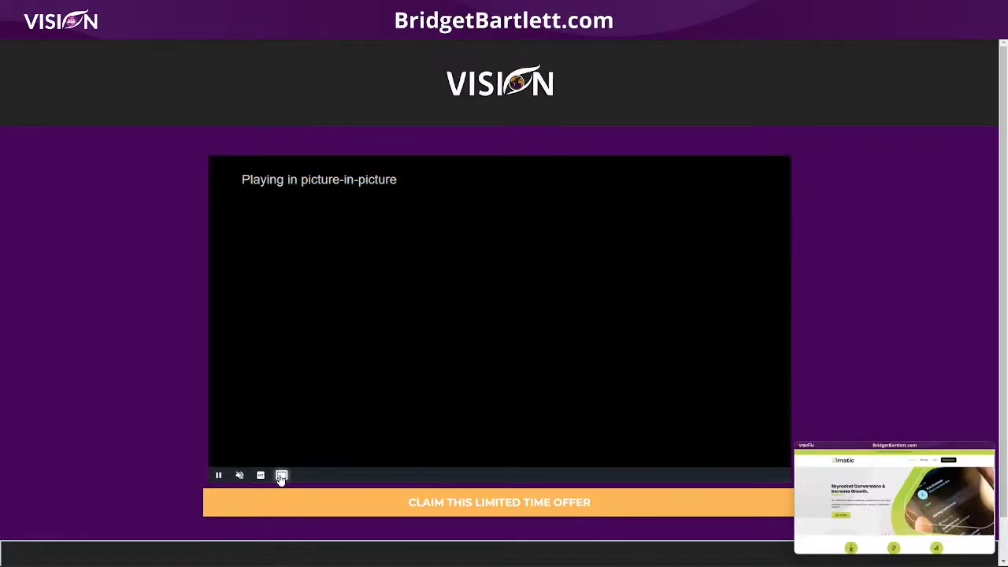
{"action": "left_click", "coordinate": [280, 476]}
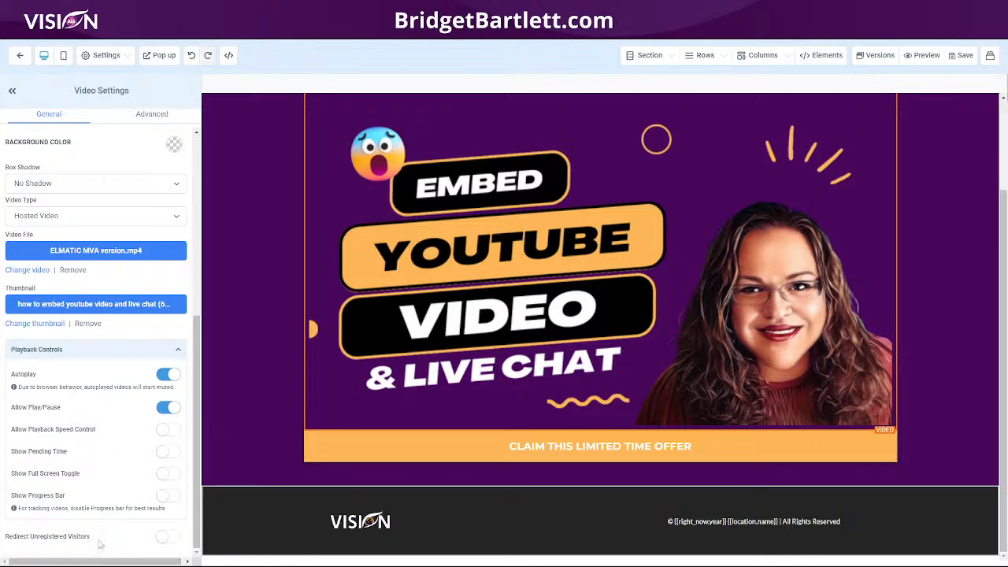
Enable Redirect Unregistered Visitors for the video with Register as the redirect page, and save the page.
{"action": "left_click", "coordinate": [167, 536]}
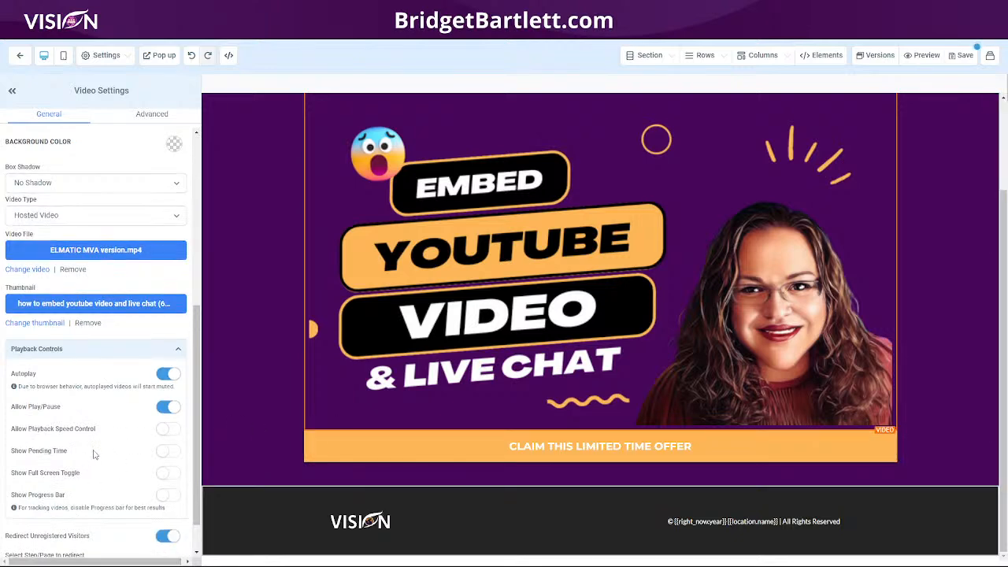
{"action": "scroll", "coordinate": [94, 461], "scroll_direction": "down", "scroll_amount": 1}
{"action": "left_click", "coordinate": [92, 535]}
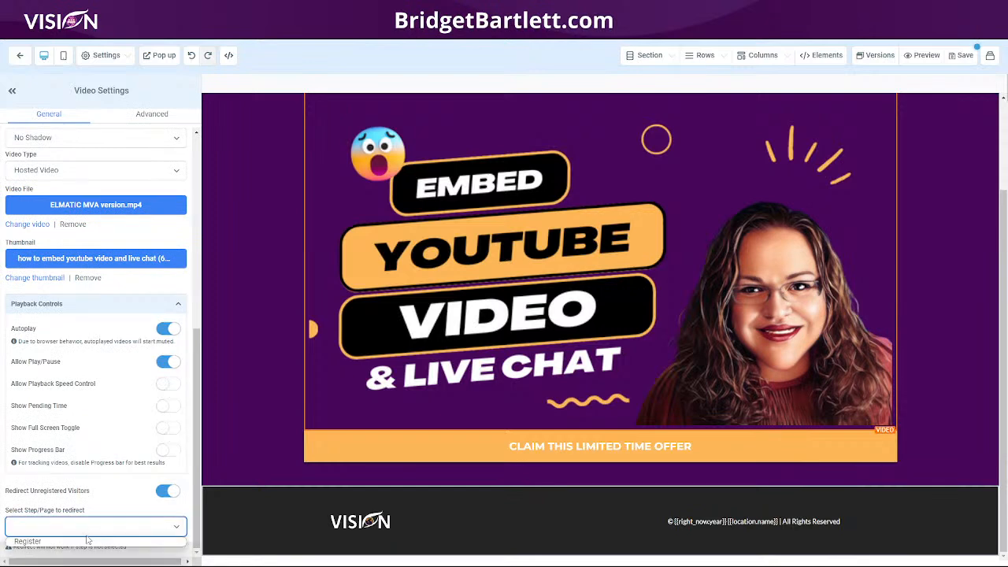
{"action": "left_click", "coordinate": [89, 541]}
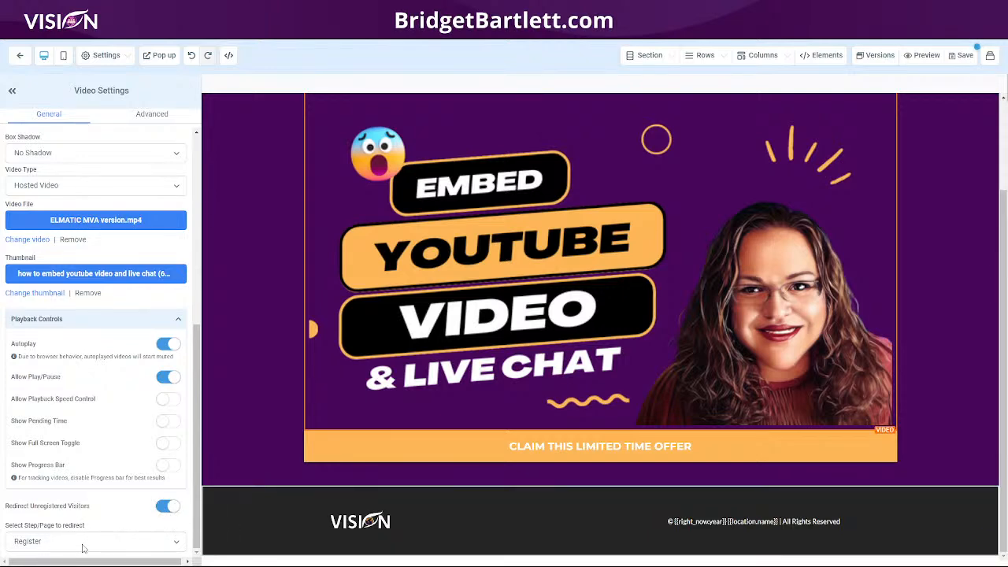
{"action": "left_click", "coordinate": [967, 59]}
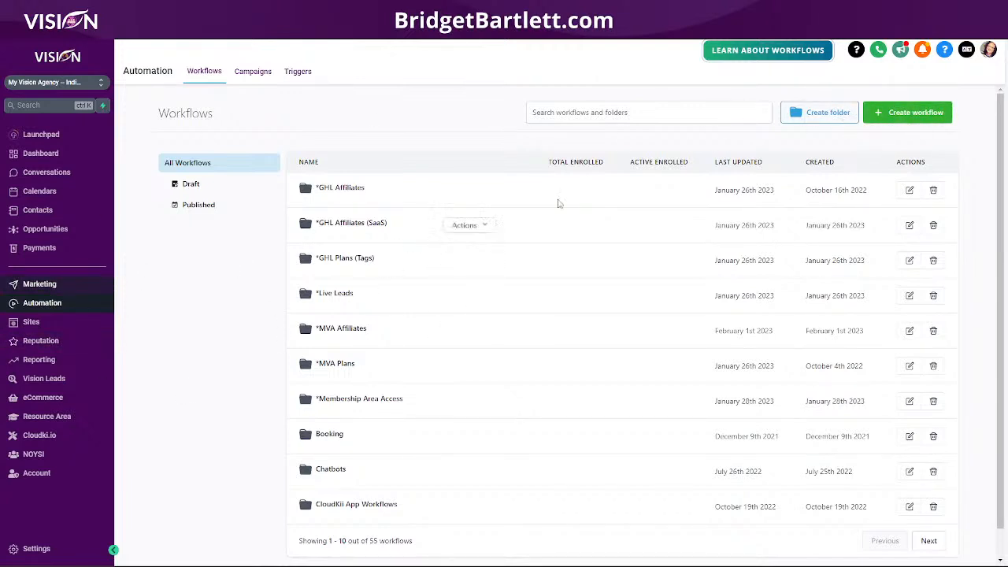
Create a new automation workflow using the Start from scratch template.
{"action": "left_click", "coordinate": [914, 112]}
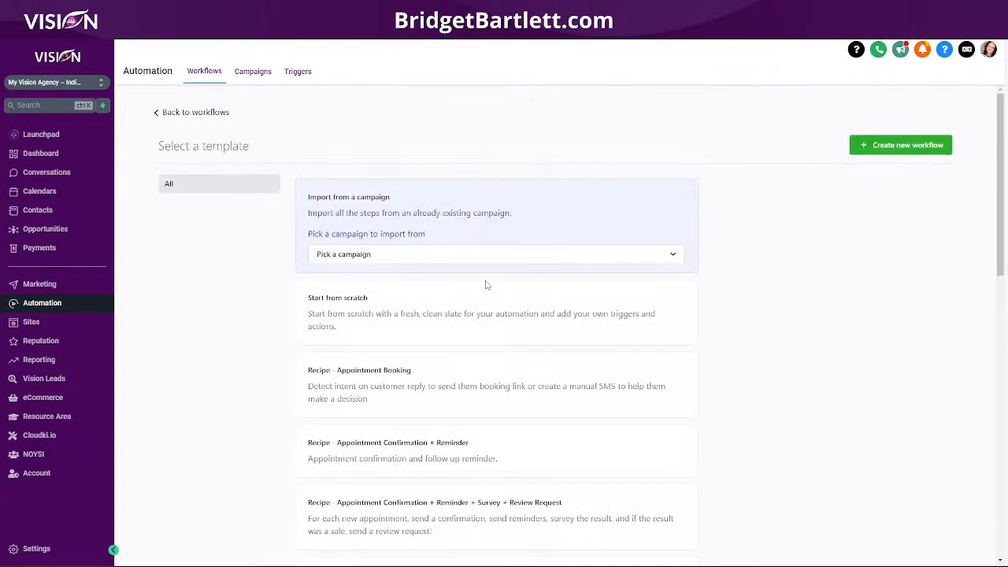
{"action": "left_click", "coordinate": [480, 315]}
{"action": "left_click", "coordinate": [888, 151]}
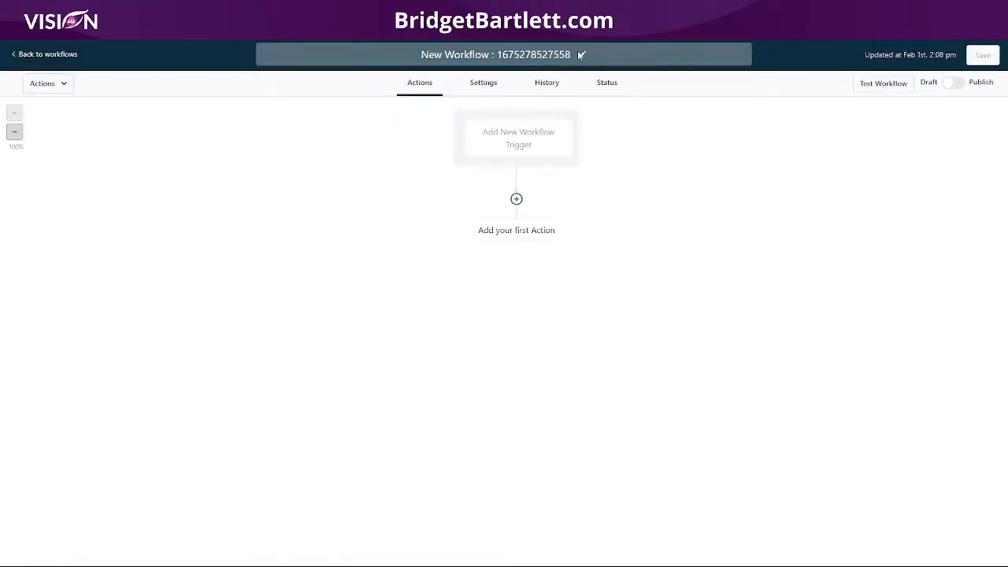
Rename the new workflow as "VIdeo Hosting training".
{"action": "left_click_drag", "start_coordinate": [571, 54], "coordinate": [488, 60]}
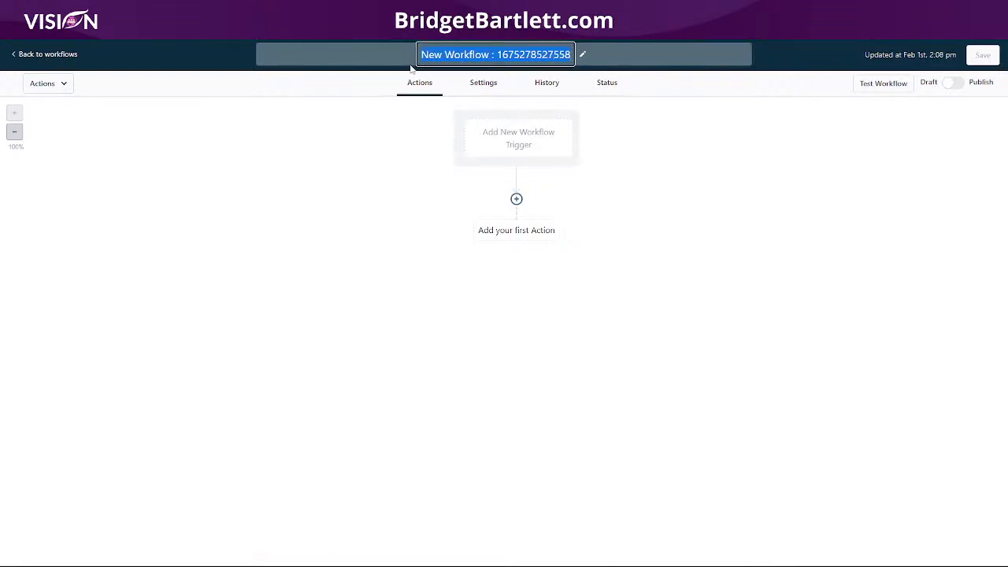
{"action": "type", "text": "VIdeo Hoasting"}
{"action": "key", "text": "BackSpace"}
{"action": "key", "text": "BackSpace"}
{"action": "key", "text": "BackSpace"}
{"action": "key", "text": "BackSpace"}
{"action": "key", "text": "BackSpace"}
{"action": "key", "text": "BackSpace"}
{"action": "type", "text": "astin"}
{"action": "key", "text": "BackSpace"}
{"action": "key", "text": "BackSpace"}
{"action": "key", "text": "BackSpace"}
{"action": "key", "text": "BackSpace"}
{"action": "key", "text": "BackSpace"}
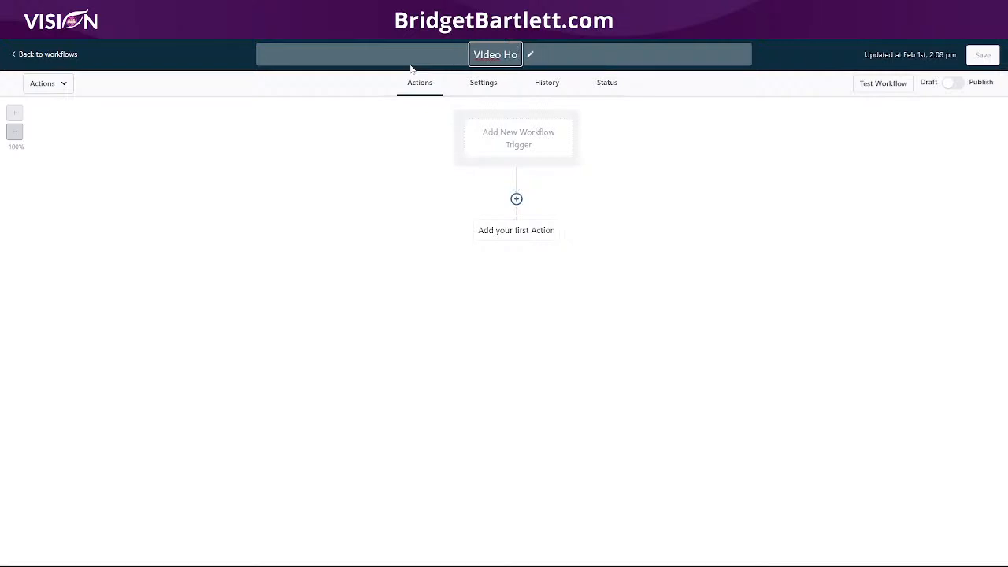
{"action": "type", "text": "sting train"}
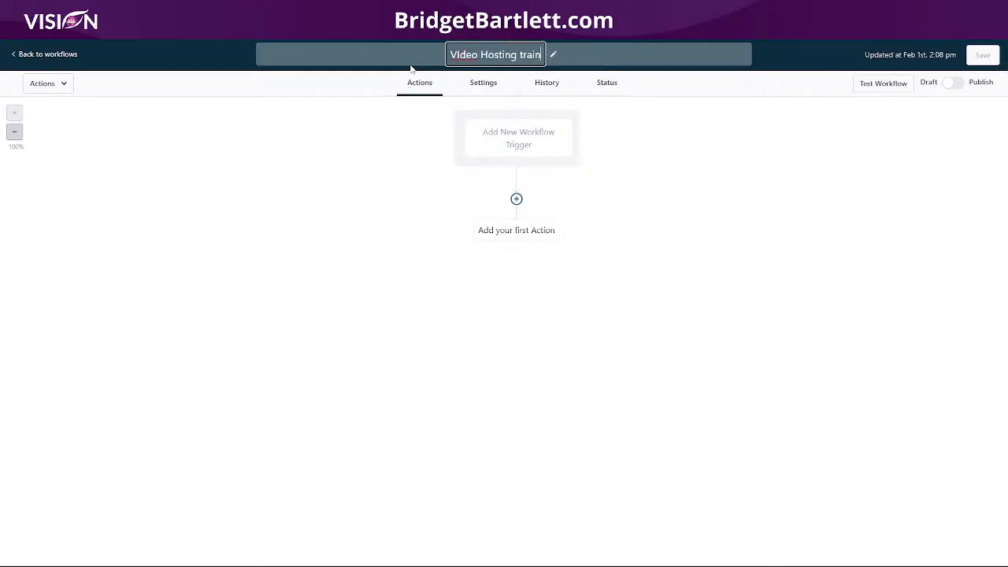
{"action": "type", "text": "ing"}
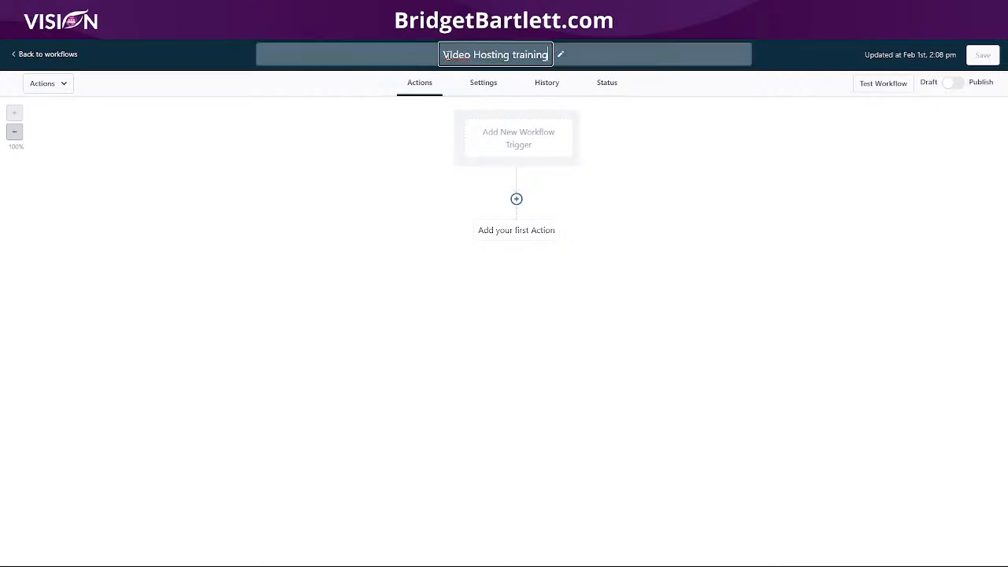
{"action": "left_click", "coordinate": [647, 84]}
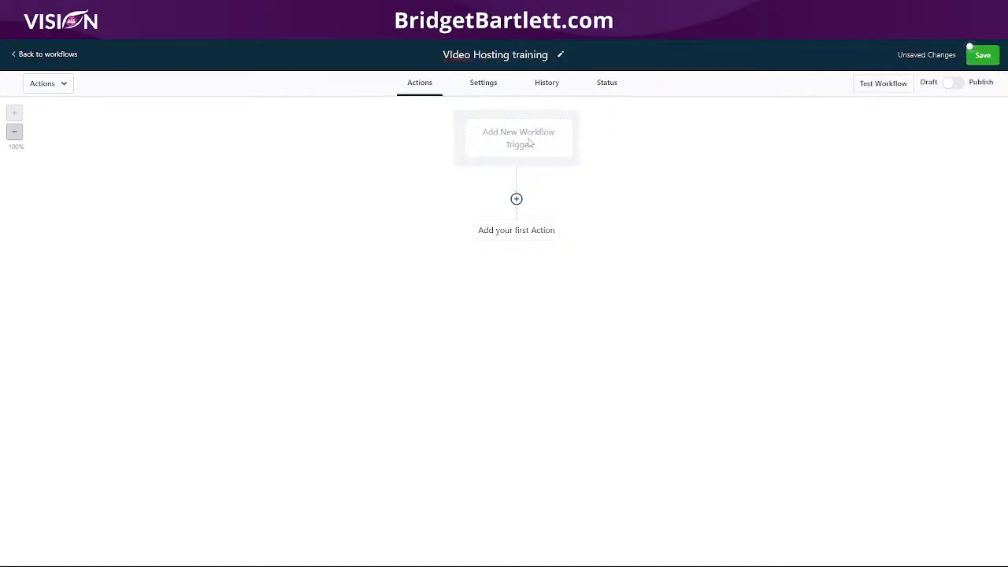
Search the workflow triggers for "video" and choose the Video Tracking trigger.
{"action": "left_click", "coordinate": [530, 144]}
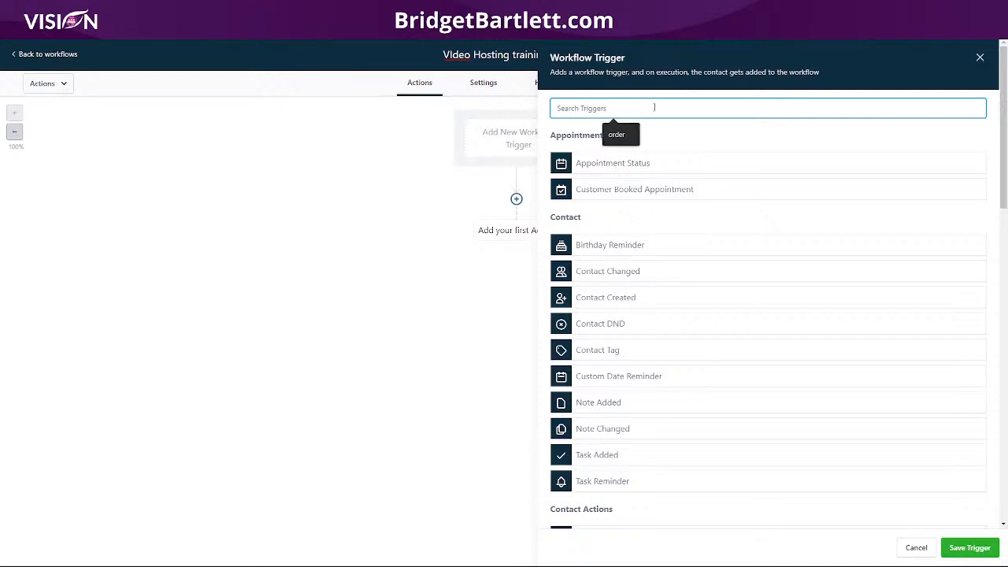
{"action": "type", "text": "video"}
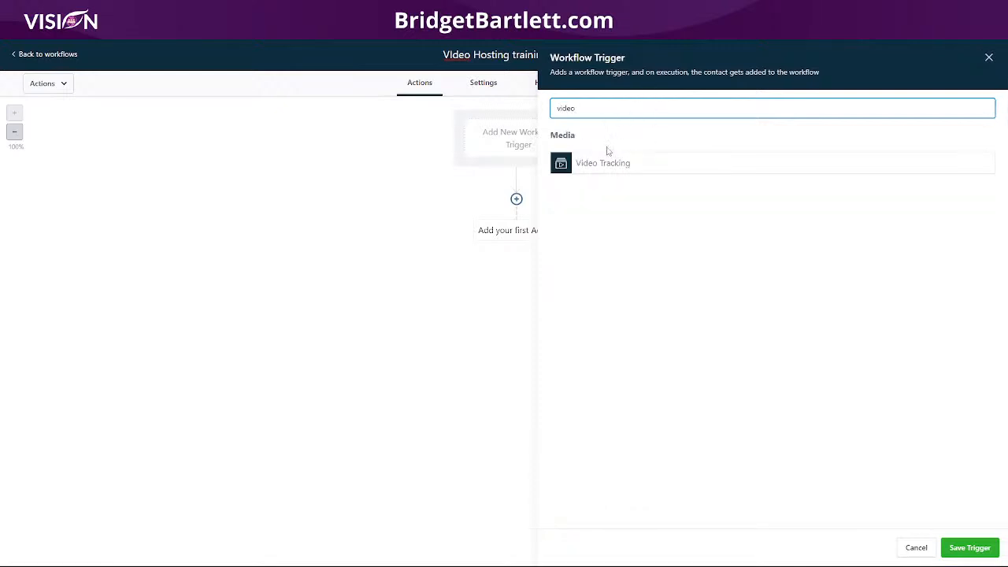
{"action": "left_click", "coordinate": [601, 163]}
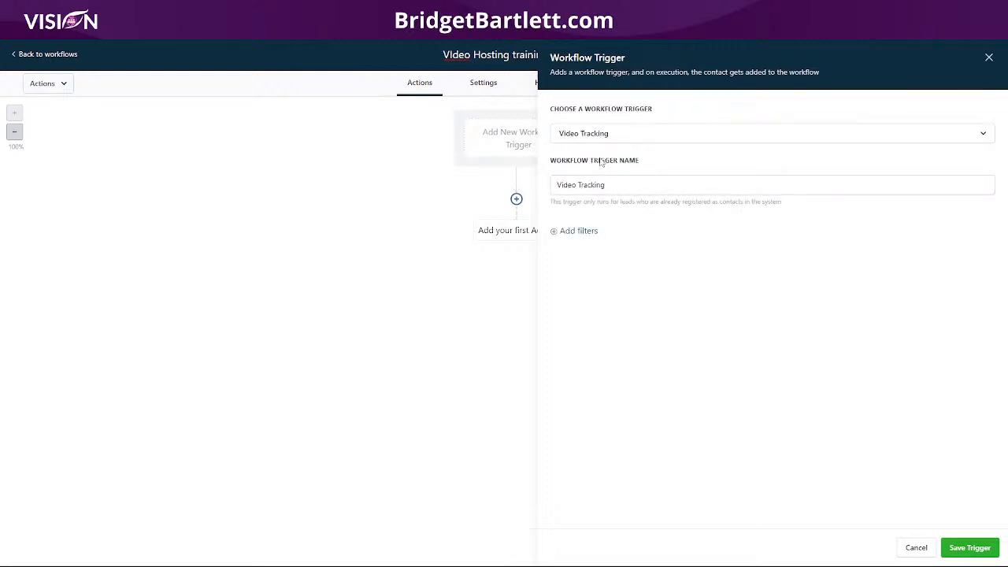
Add a filter to the Video Tracking trigger requiring Video duration (%) to be Equals to 30.
{"action": "left_click", "coordinate": [583, 231]}
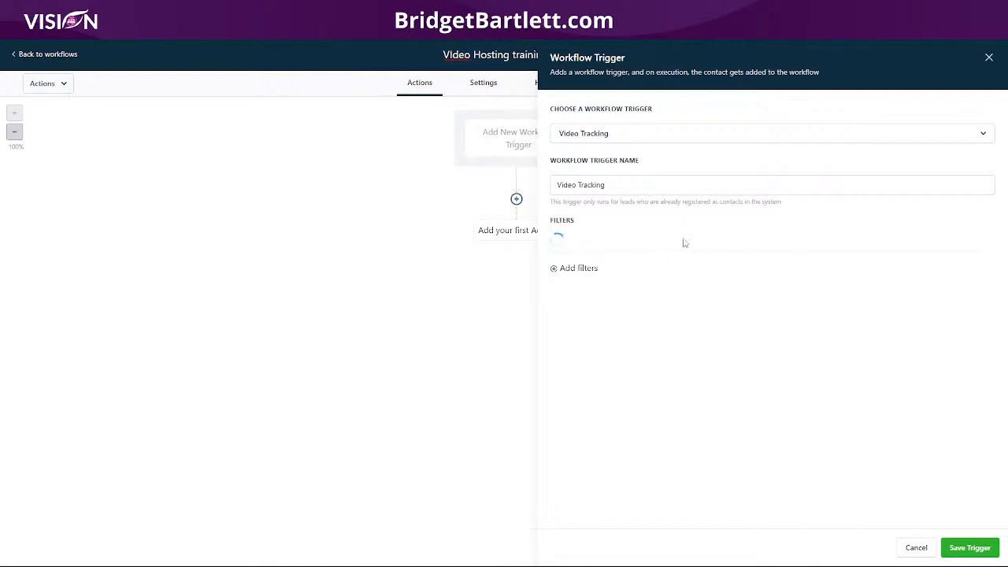
{"action": "left_click", "coordinate": [607, 247]}
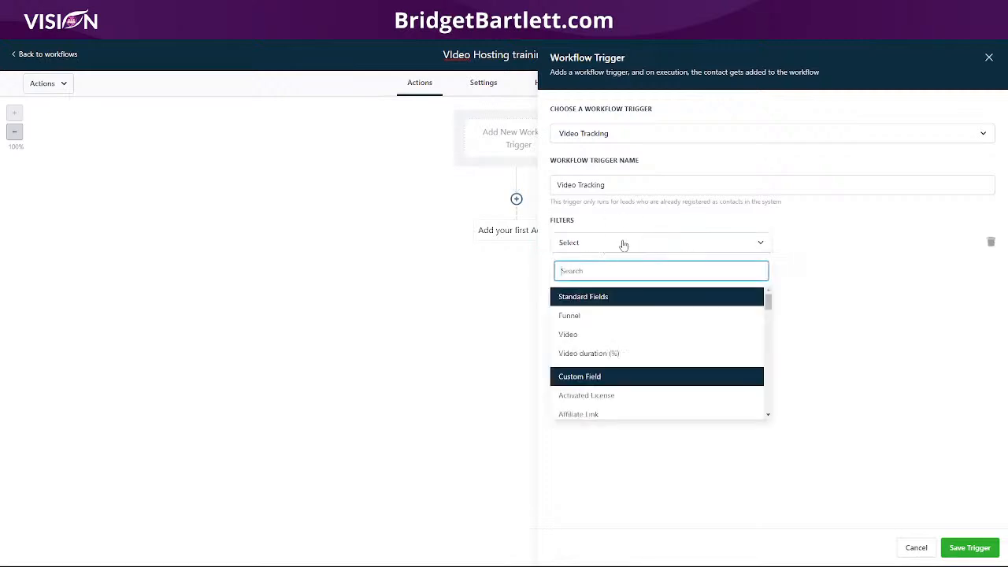
{"action": "left_click", "coordinate": [612, 355]}
{"action": "left_click", "coordinate": [816, 246]}
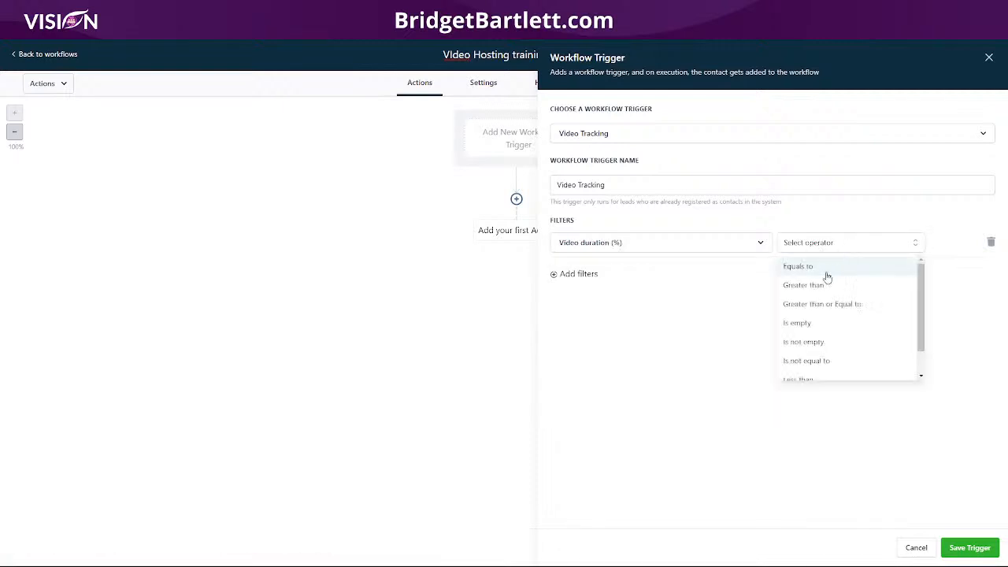
{"action": "left_click", "coordinate": [815, 271]}
{"action": "left_click", "coordinate": [876, 246]}
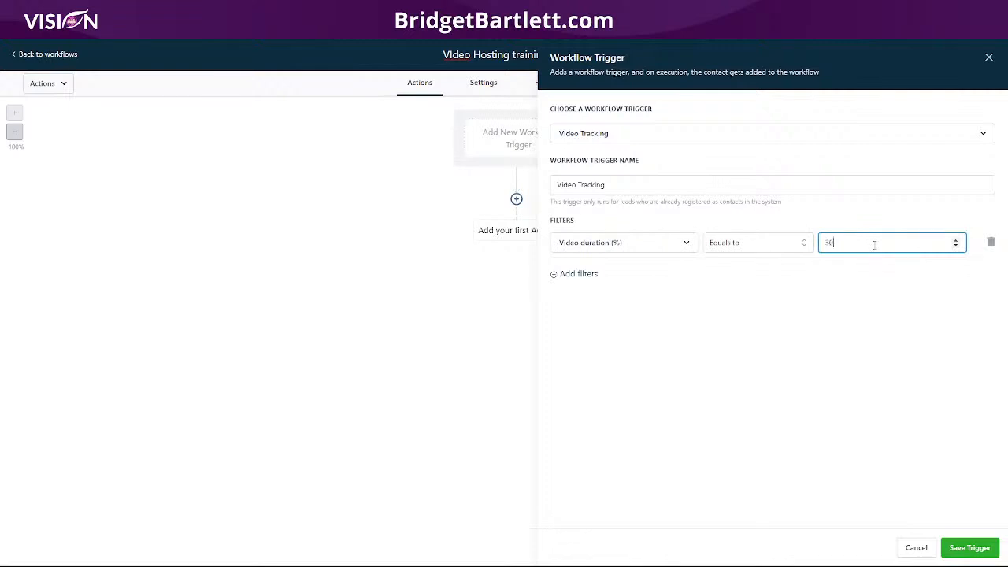
{"action": "left_click", "coordinate": [859, 271]}
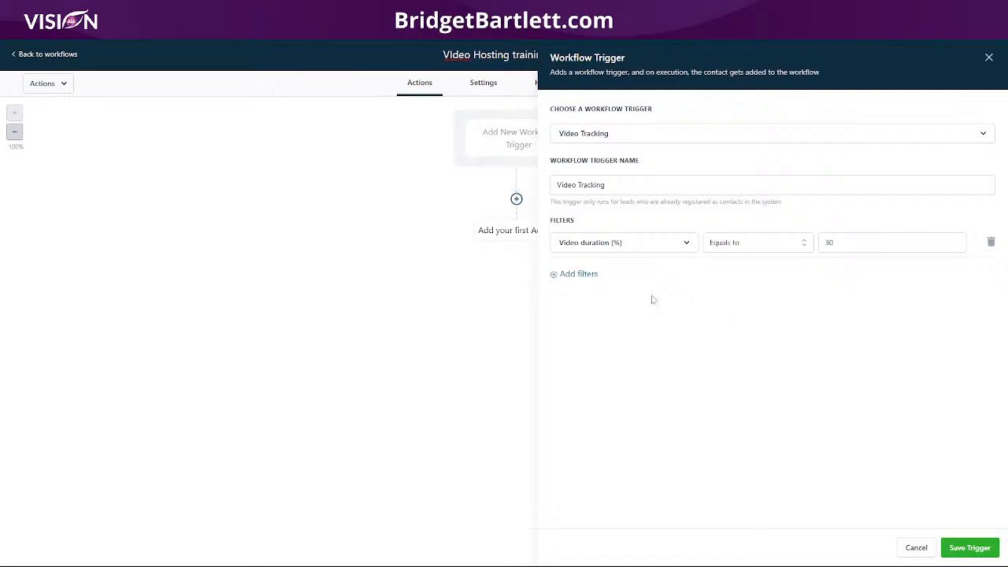
Add a second filter to the Video Tracking trigger requiring Video to be Is any of ELMATIC MVA version.mp4.
{"action": "left_click", "coordinate": [588, 280]}
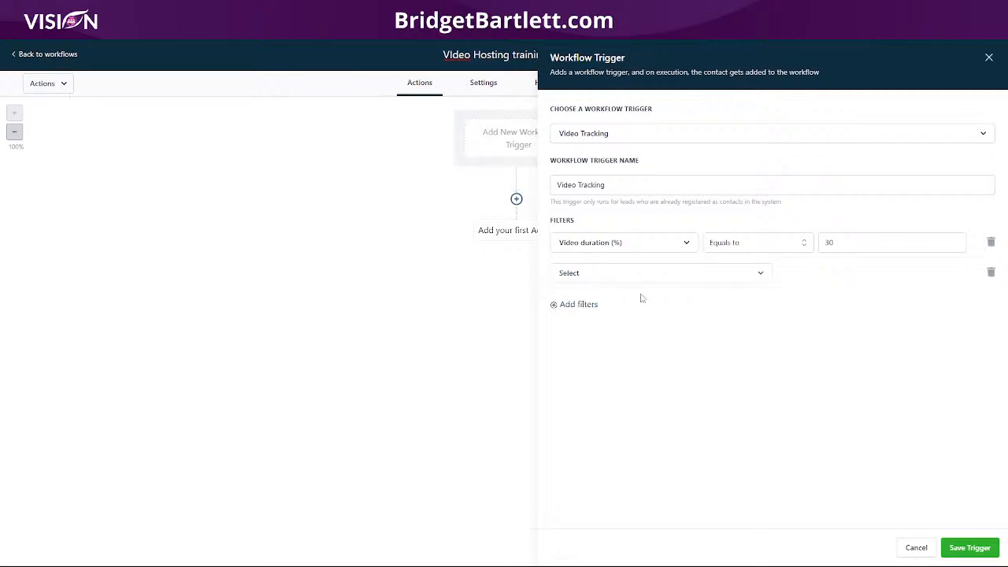
{"action": "left_click", "coordinate": [585, 278]}
{"action": "left_click", "coordinate": [575, 367]}
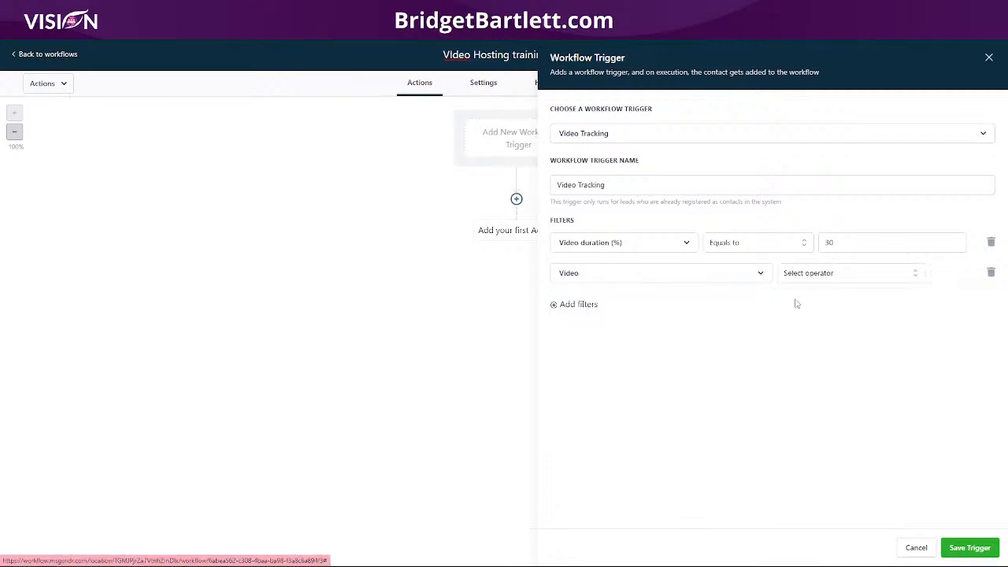
{"action": "left_click", "coordinate": [817, 273]}
{"action": "left_click", "coordinate": [818, 298]}
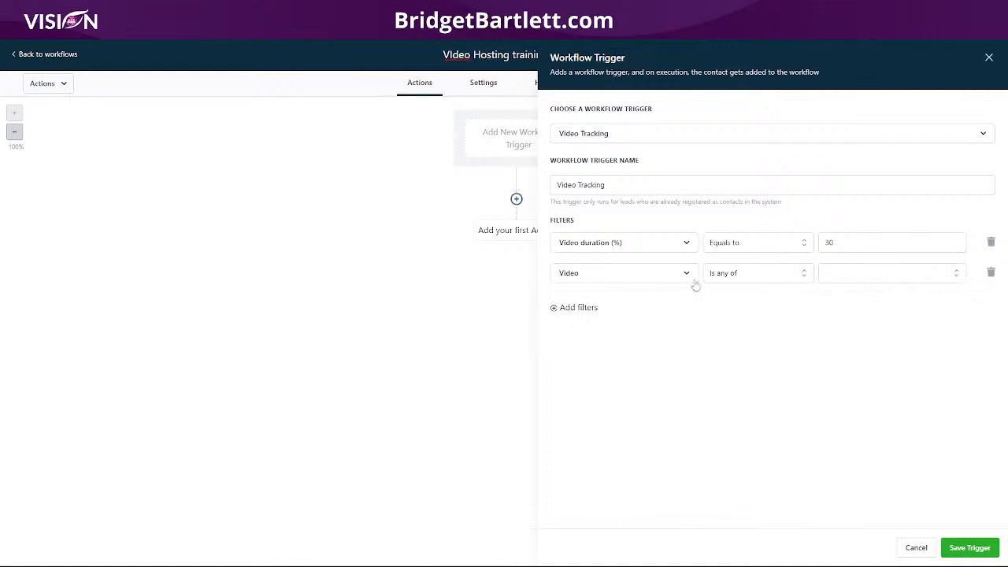
{"action": "left_click", "coordinate": [725, 282]}
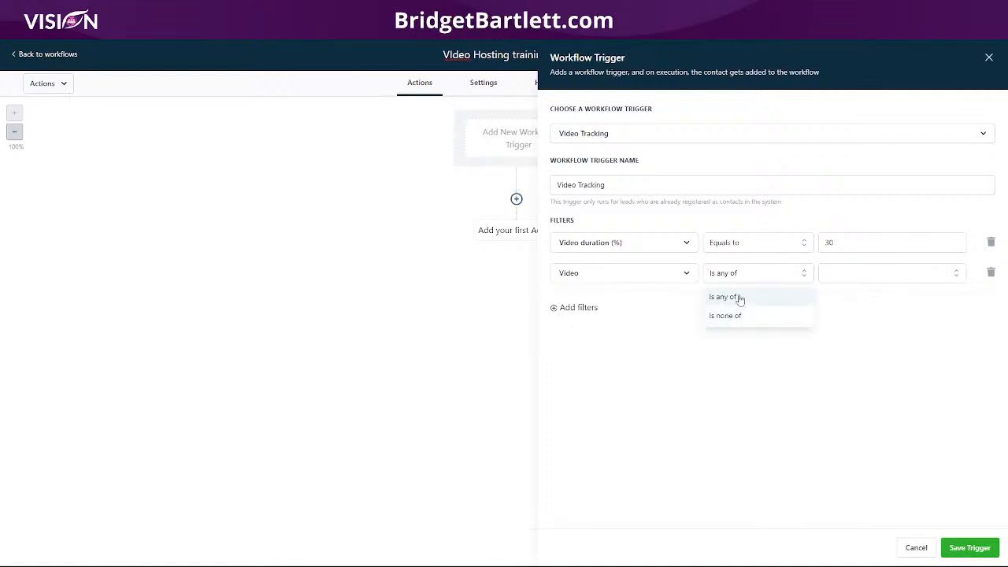
{"action": "left_click", "coordinate": [875, 273]}
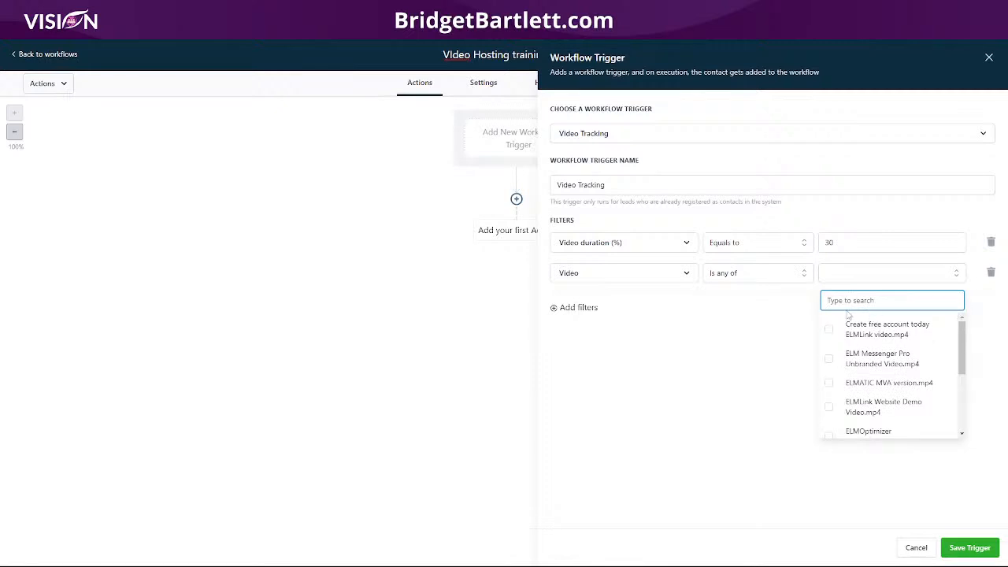
{"action": "left_click", "coordinate": [875, 392]}
{"action": "left_click", "coordinate": [713, 348]}
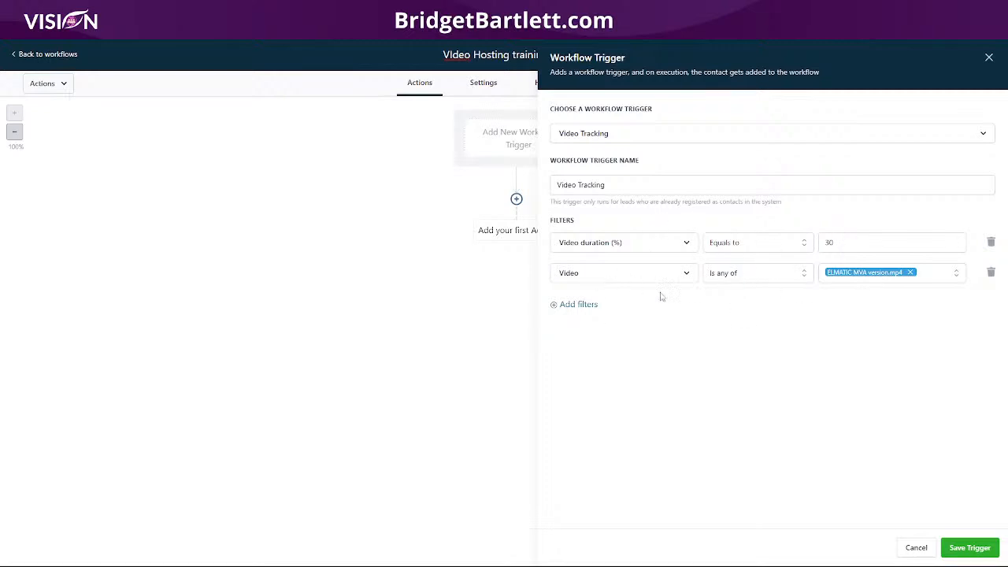
Add a third filter requiring Funnel to be Is any of Webinar Funnel, and save the trigger.
{"action": "left_click", "coordinate": [577, 307]}
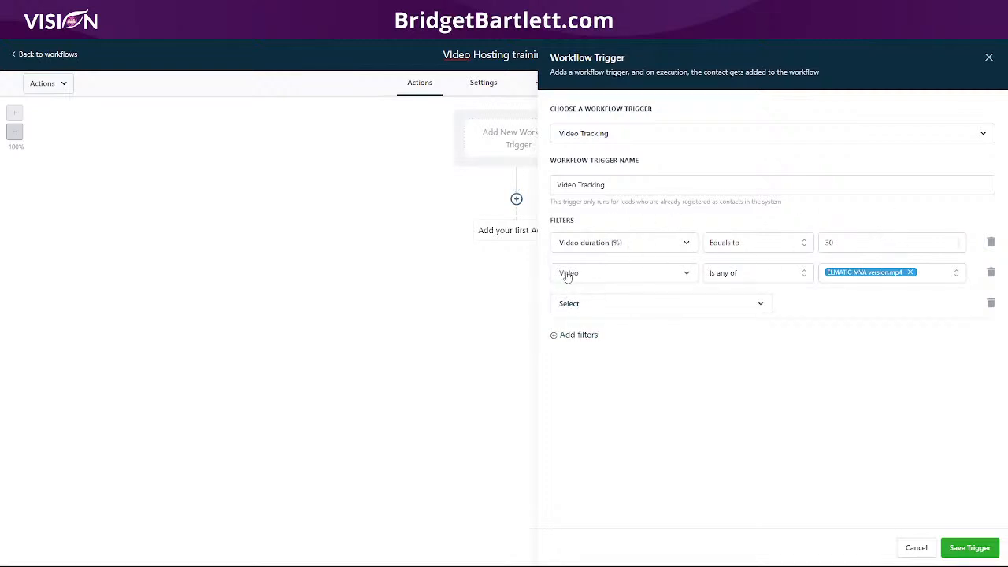
{"action": "left_click", "coordinate": [664, 307]}
{"action": "left_click", "coordinate": [686, 360]}
{"action": "left_click", "coordinate": [794, 306]}
{"action": "left_click", "coordinate": [801, 327]}
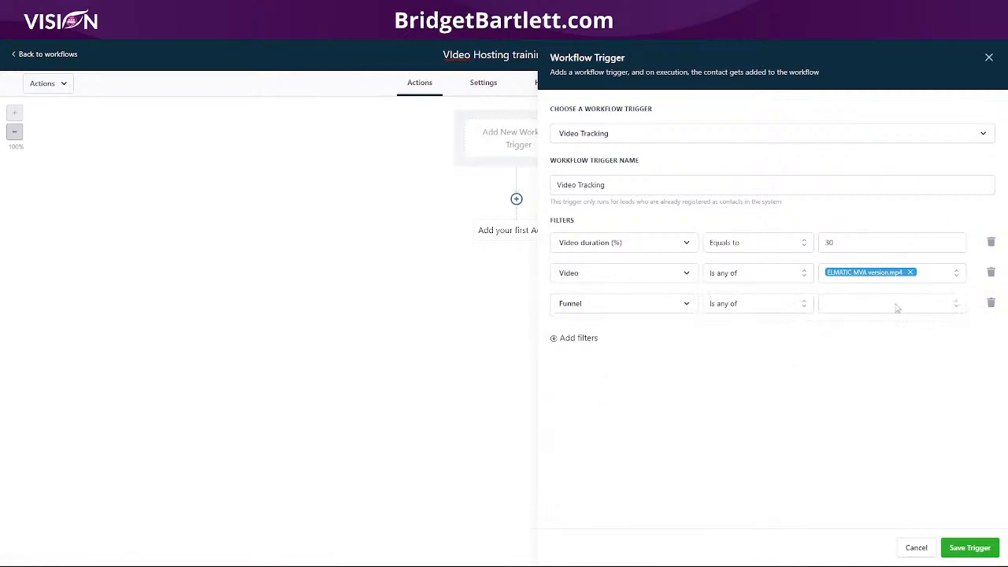
{"action": "left_click", "coordinate": [894, 310]}
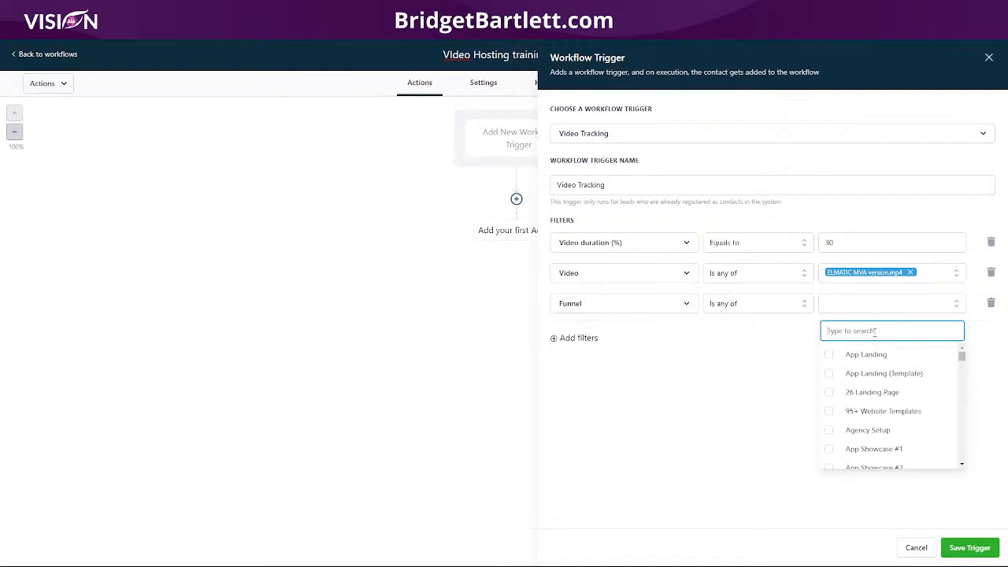
{"action": "type", "text": "web"}
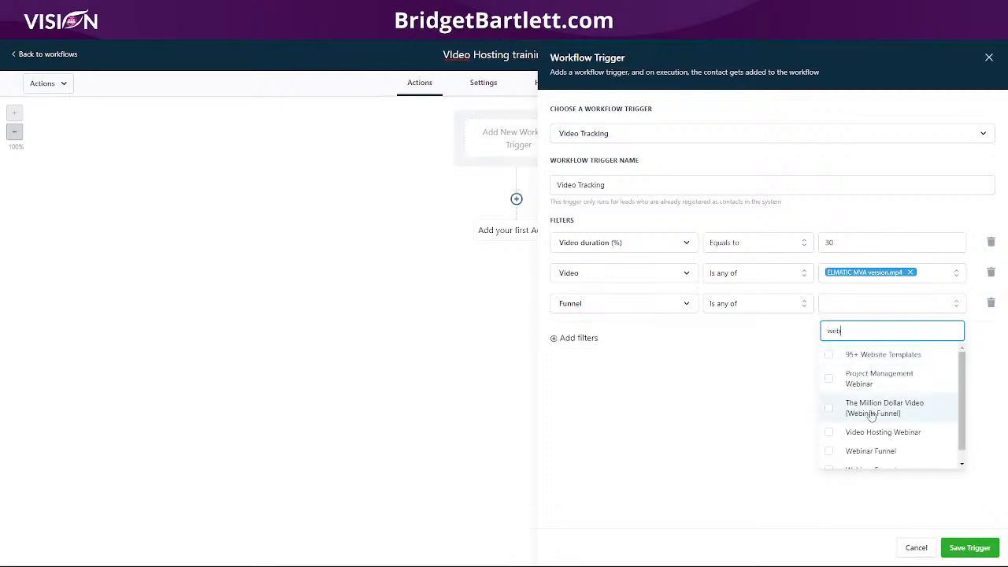
{"action": "left_click", "coordinate": [871, 450]}
{"action": "left_click", "coordinate": [770, 382]}
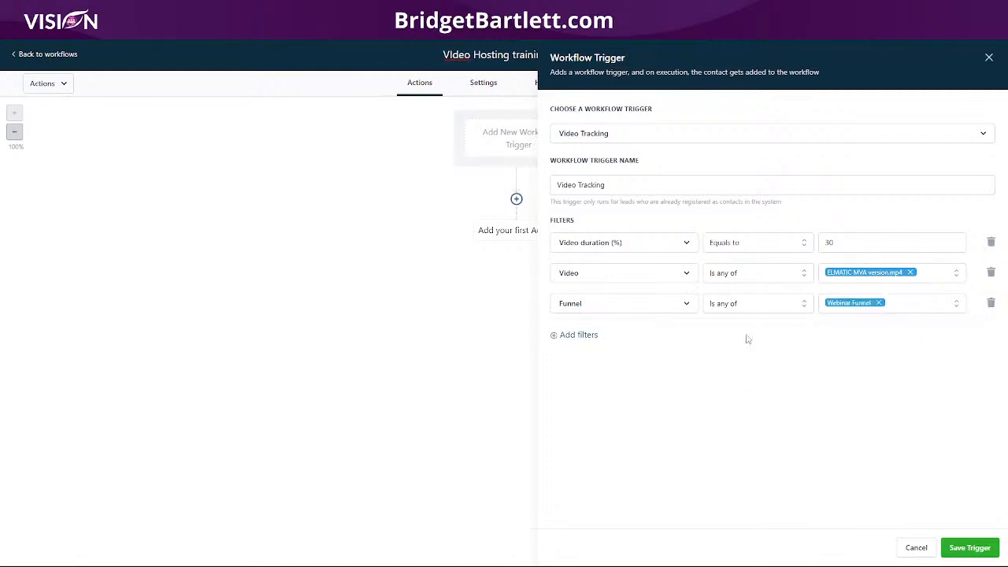
{"action": "left_click", "coordinate": [966, 546]}
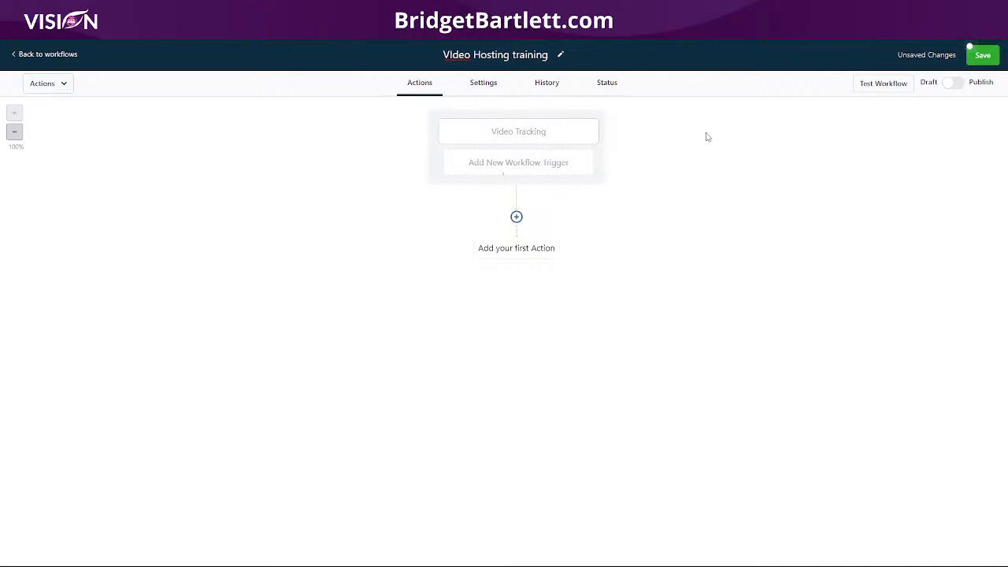
Examine the actions available for the workflow's first step, from external communications and CRM to membership and conditions.
{"action": "left_click", "coordinate": [516, 218]}
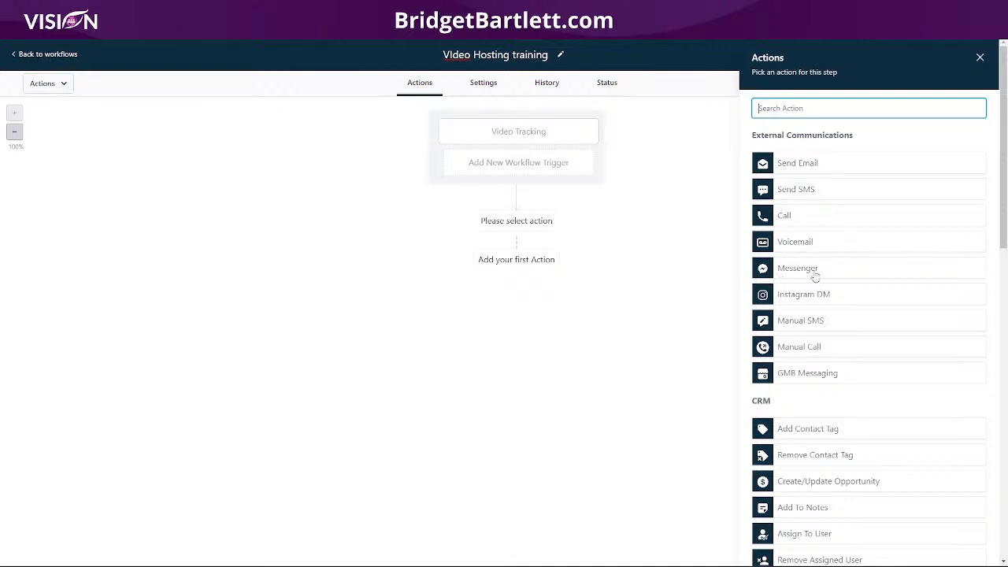
{"action": "scroll", "coordinate": [837, 405], "scroll_direction": "down", "scroll_amount": 2}
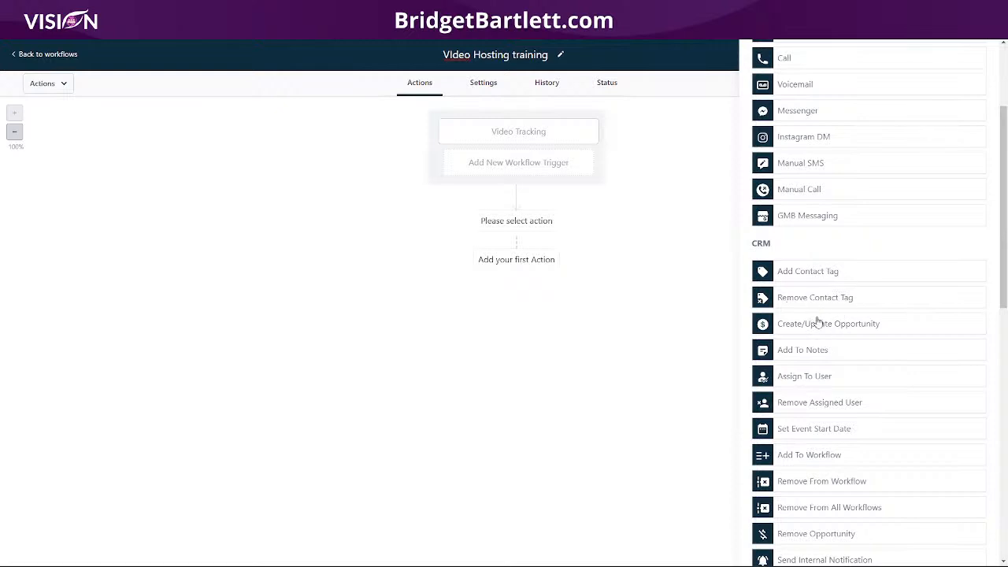
{"action": "scroll", "coordinate": [839, 355], "scroll_direction": "down", "scroll_amount": 1}
{"action": "scroll", "coordinate": [839, 355], "scroll_direction": "down", "scroll_amount": 1}
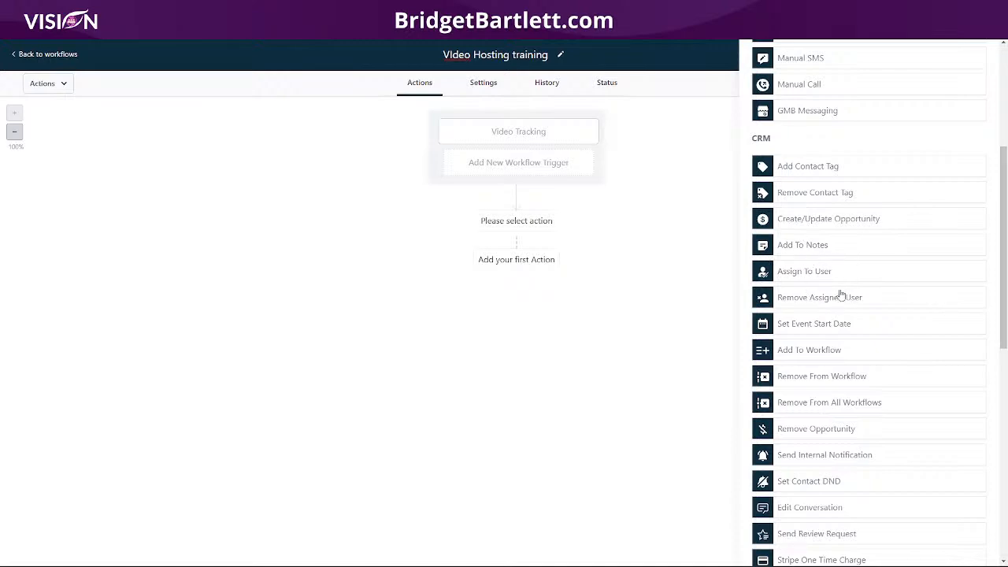
{"action": "scroll", "coordinate": [866, 354], "scroll_direction": "down", "scroll_amount": 2}
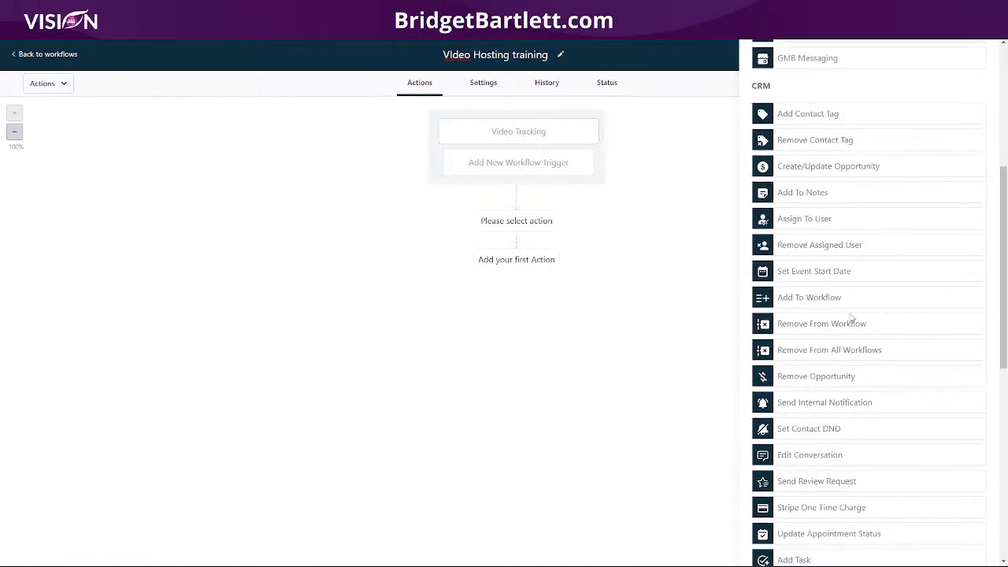
{"action": "scroll", "coordinate": [831, 350], "scroll_direction": "down", "scroll_amount": 3}
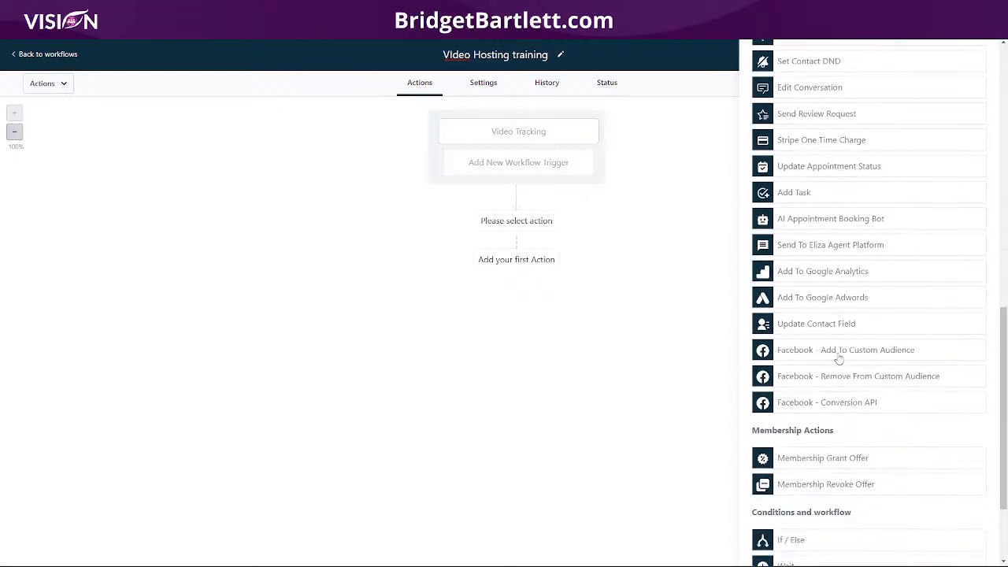
{"action": "scroll", "coordinate": [841, 364], "scroll_direction": "down", "scroll_amount": 1}
{"action": "scroll", "coordinate": [849, 379], "scroll_direction": "down", "scroll_amount": 1}
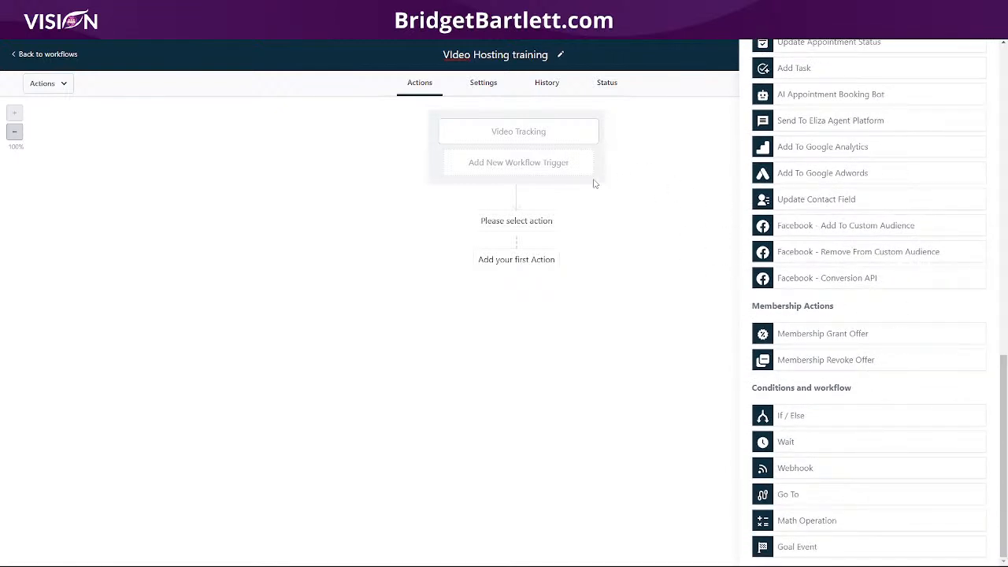
{"action": "scroll", "coordinate": [877, 387], "scroll_direction": "up", "scroll_amount": 6}
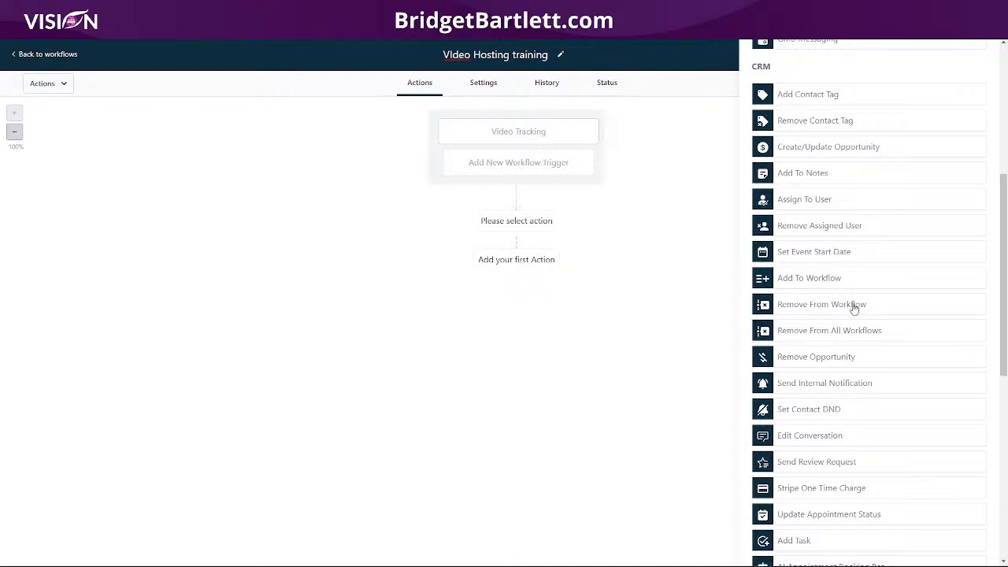
{"action": "scroll", "coordinate": [915, 331], "scroll_direction": "up", "scroll_amount": 2}
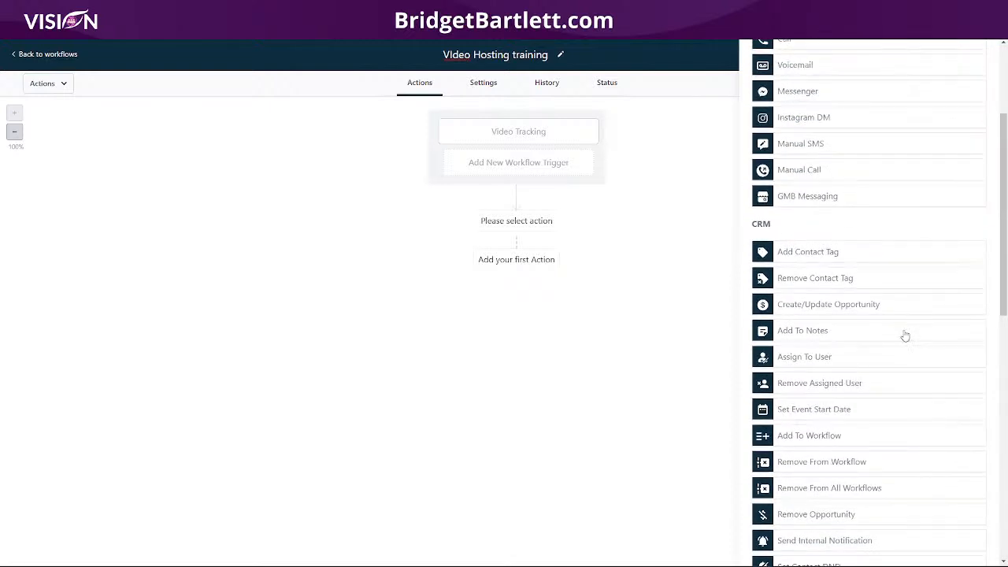
{"action": "scroll", "coordinate": [905, 337], "scroll_direction": "up", "scroll_amount": 3}
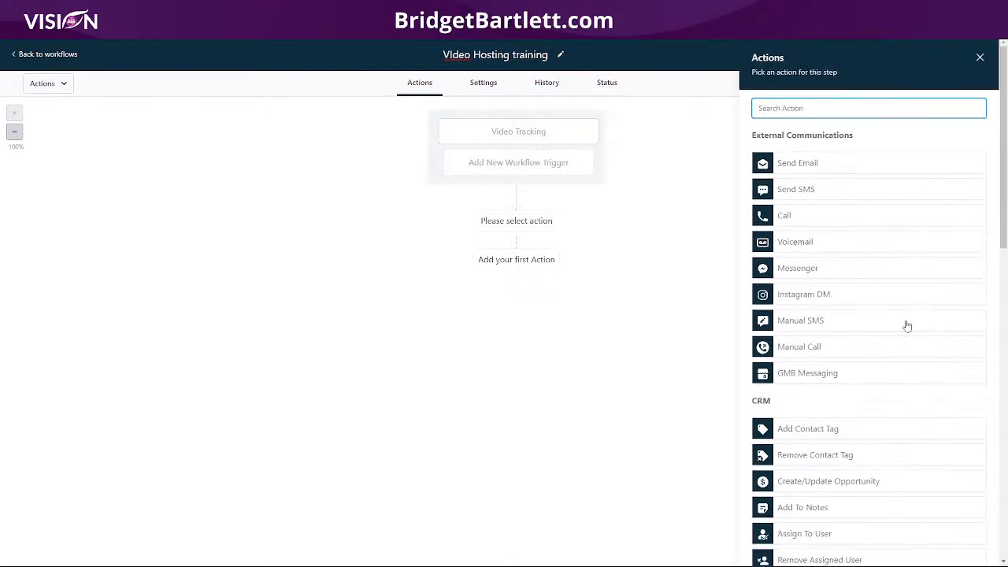
Dismiss the action choices without picking one, save the workflow and return to the workflows list.
{"action": "left_click", "coordinate": [980, 59]}
{"action": "left_click", "coordinate": [981, 55]}
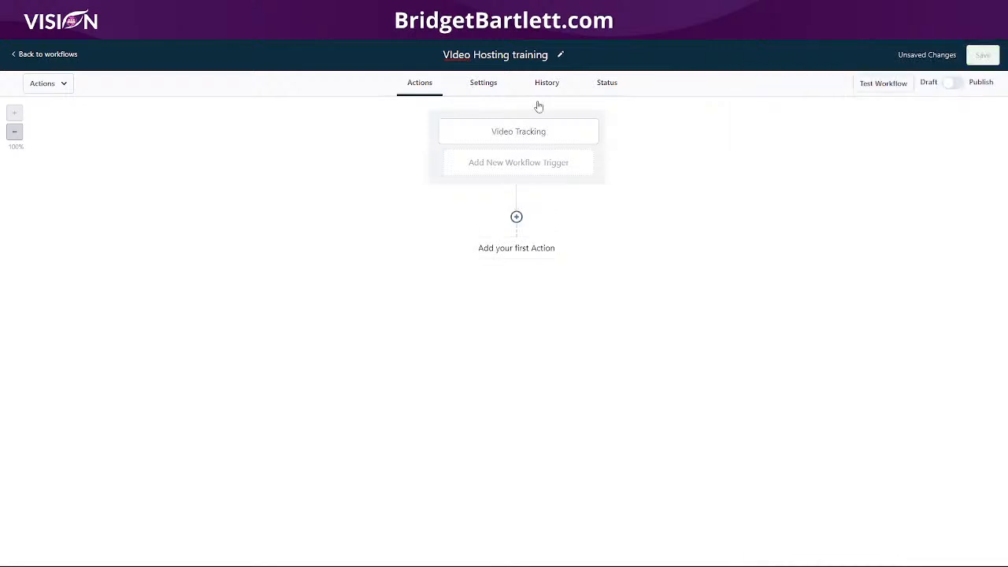
{"action": "left_click", "coordinate": [68, 57]}
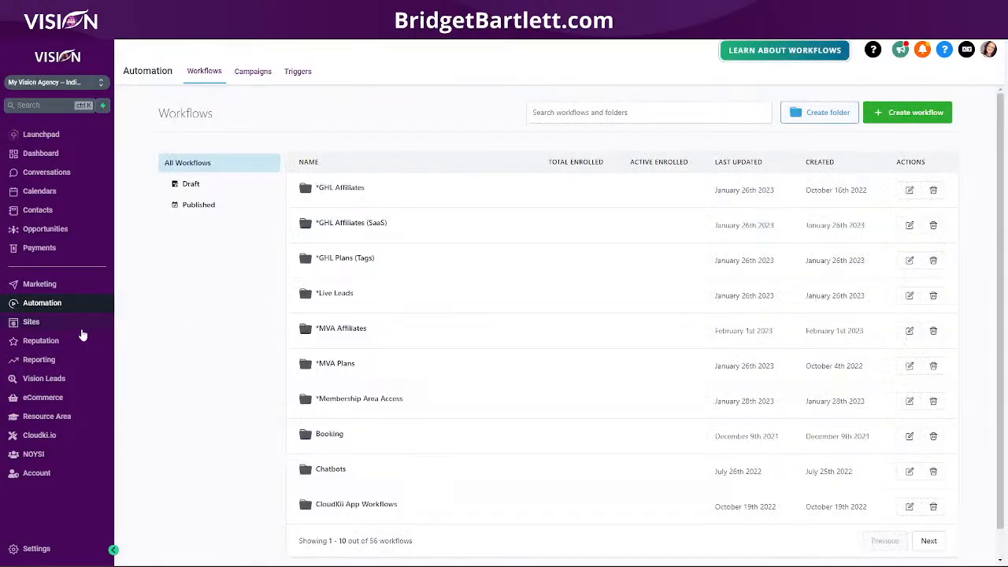
Open the ELMessenger Pro Basic Lead Magnet funnel from the Affiliate Bridge Funnel folder in Sites.
{"action": "left_click", "coordinate": [62, 329]}
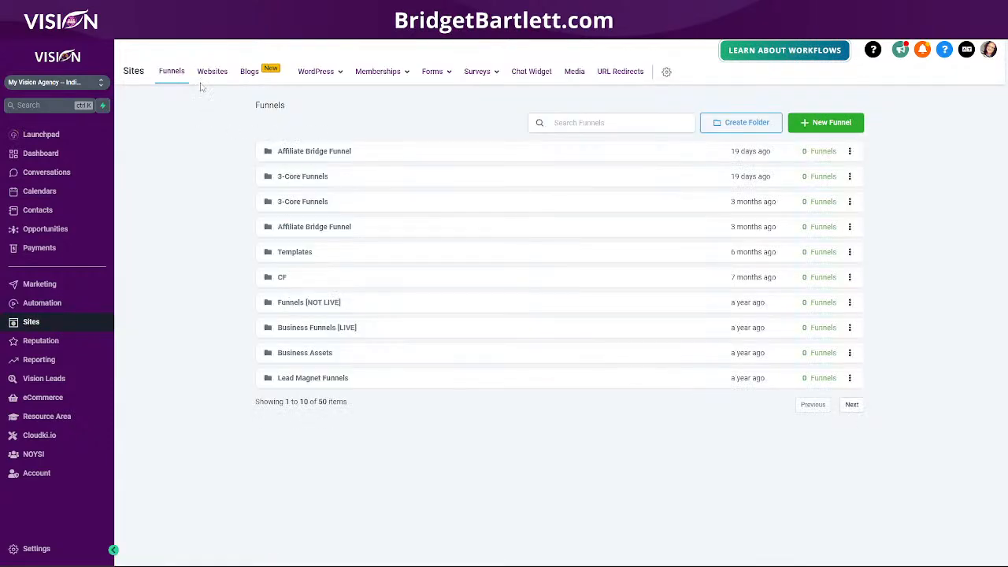
{"action": "left_click", "coordinate": [316, 153]}
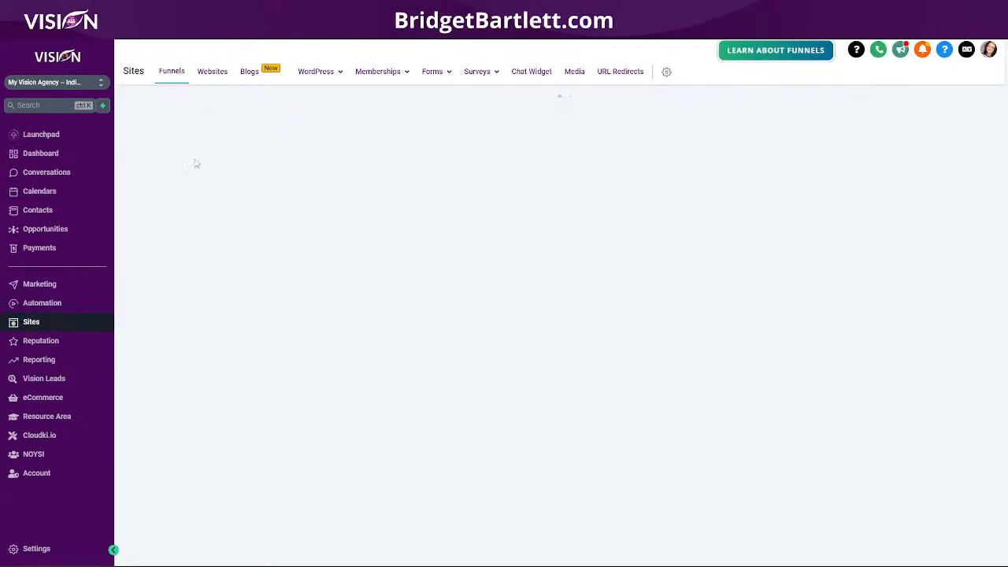
{"action": "left_click", "coordinate": [307, 150]}
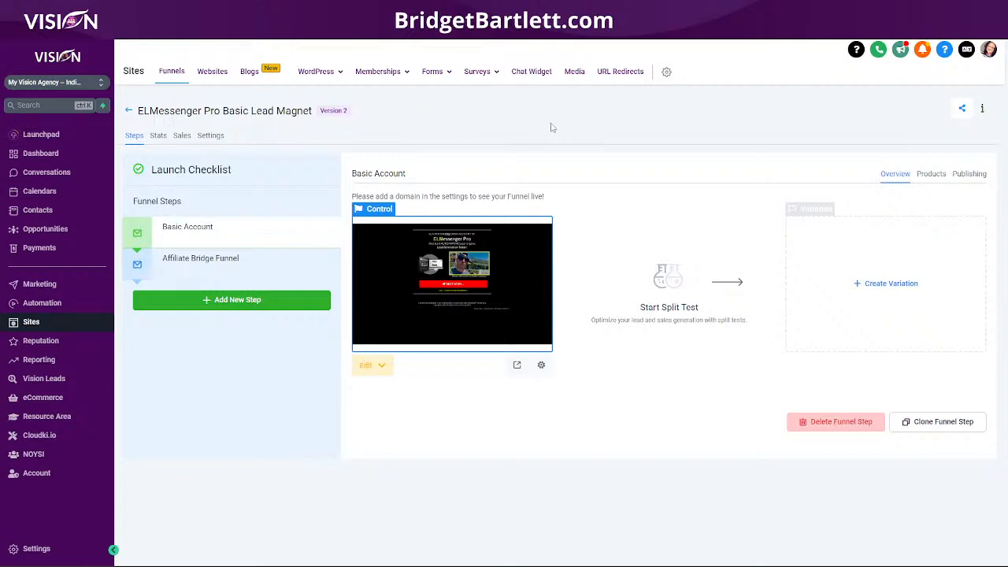
Open the account's media library from the Sites area.
{"action": "left_click", "coordinate": [580, 77]}
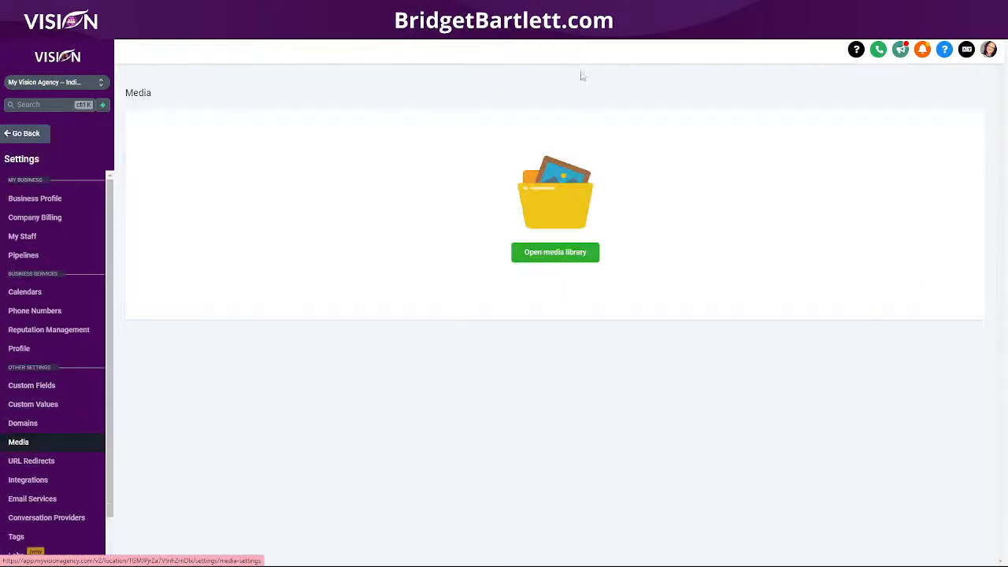
{"action": "left_click", "coordinate": [557, 254]}
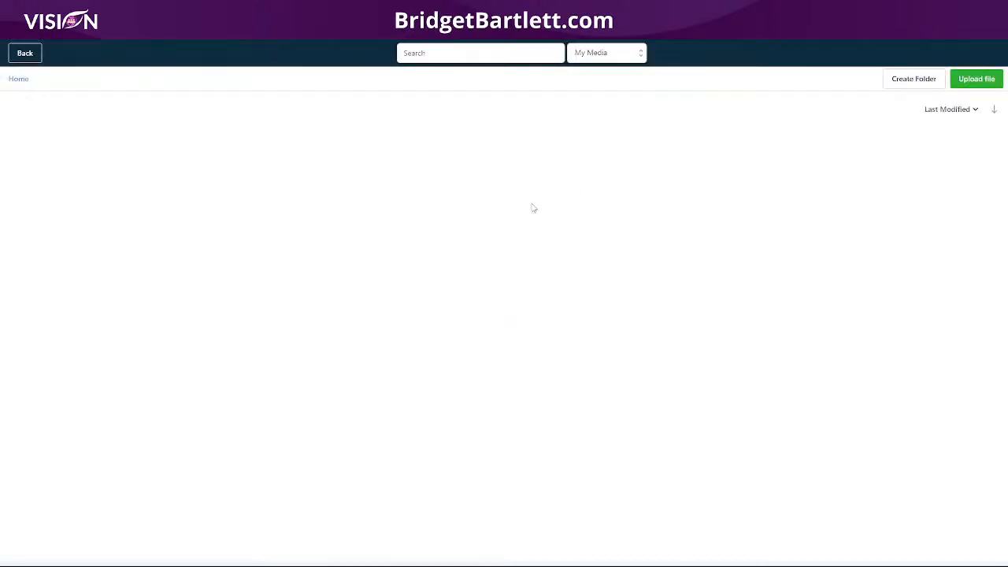